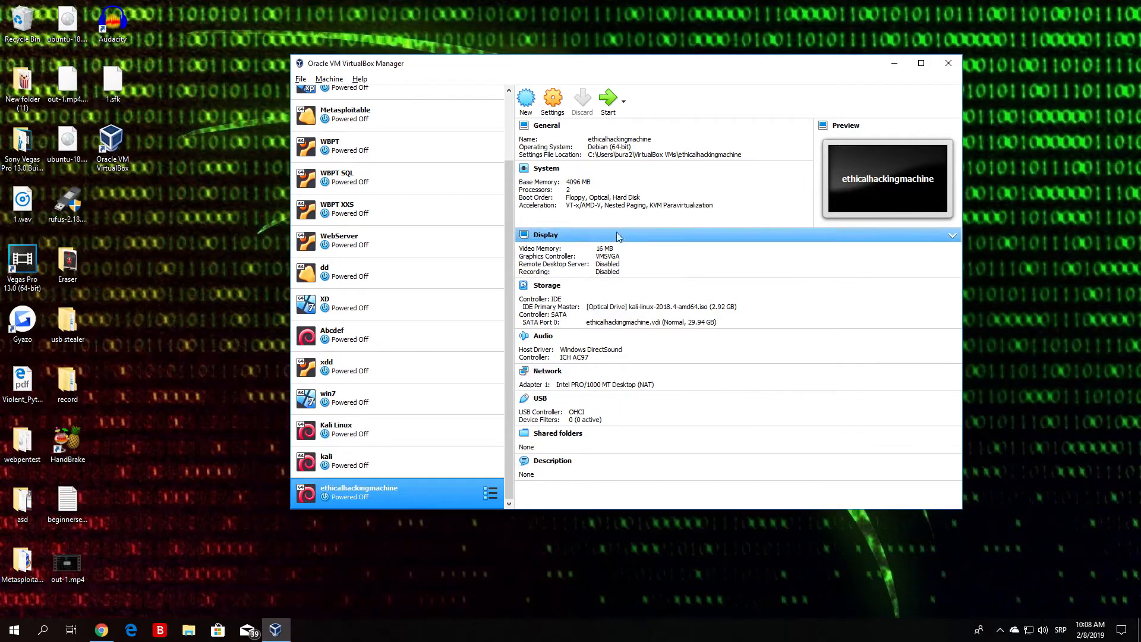
# Step: Check the ethicalhackingmachine's settings, then start the virtual machine and minimize the manager window
pyautogui.click(553, 99)
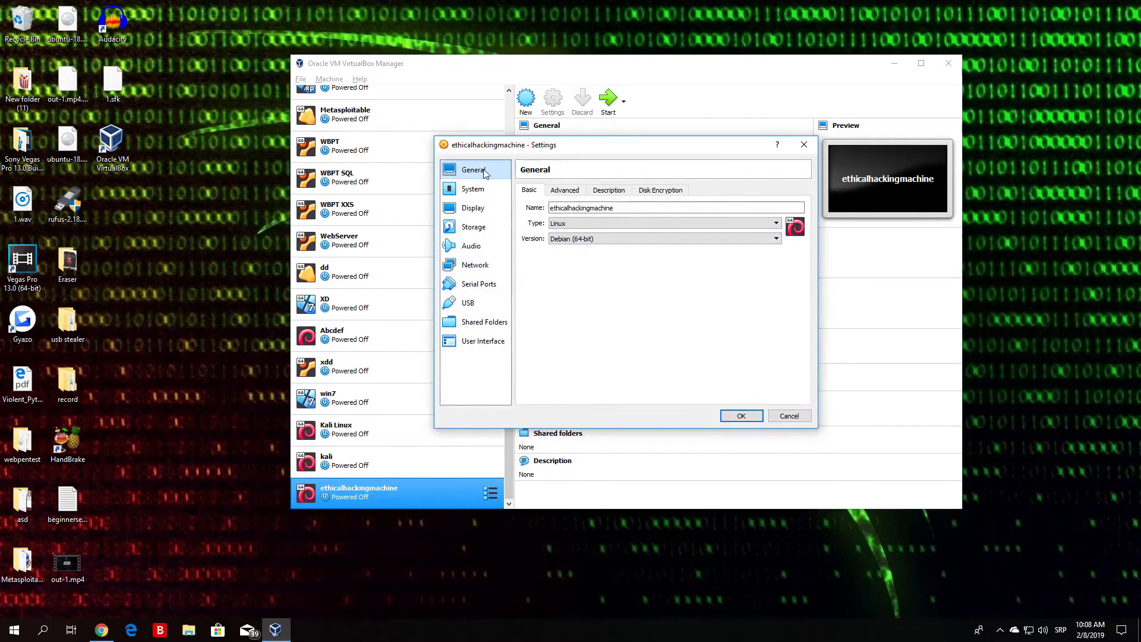
pyautogui.click(741, 416)
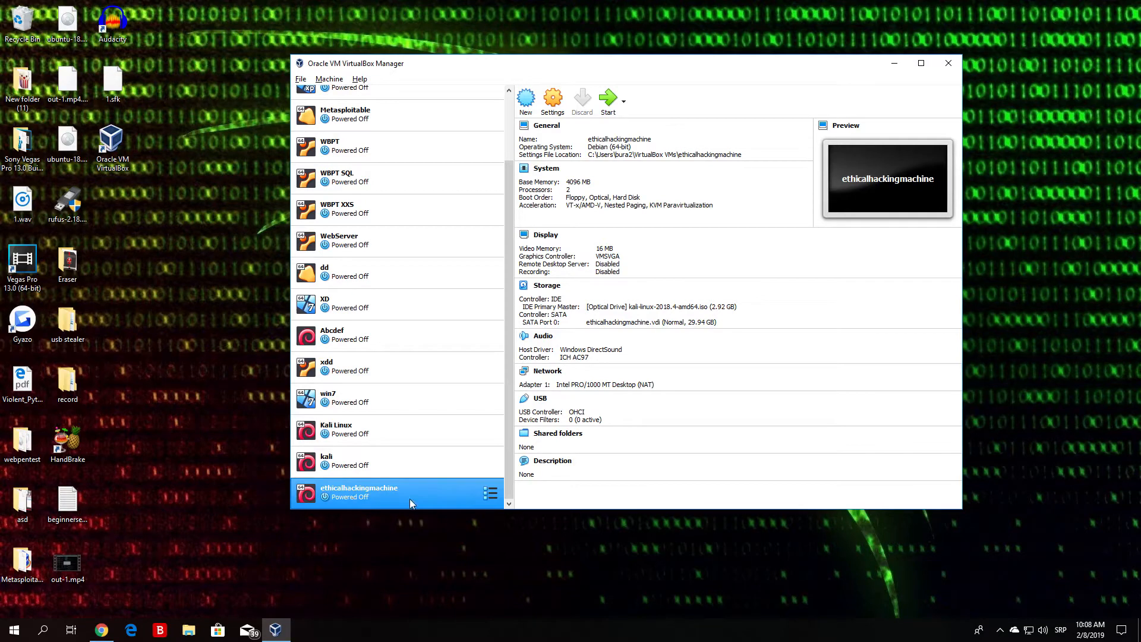
pyautogui.click(609, 100)
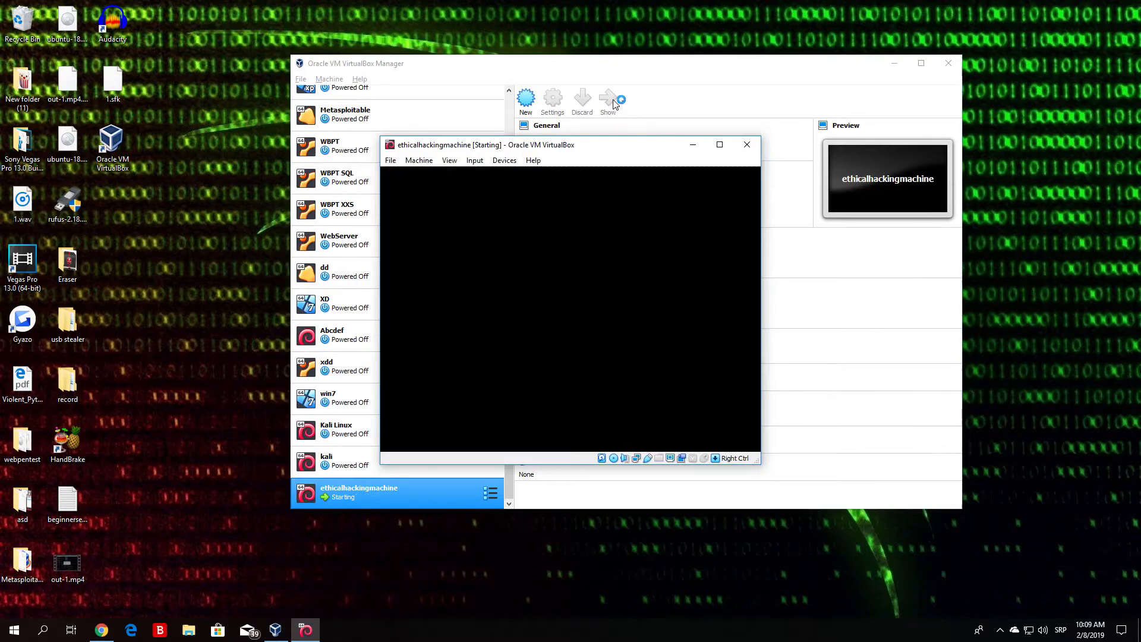
pyautogui.click(895, 63)
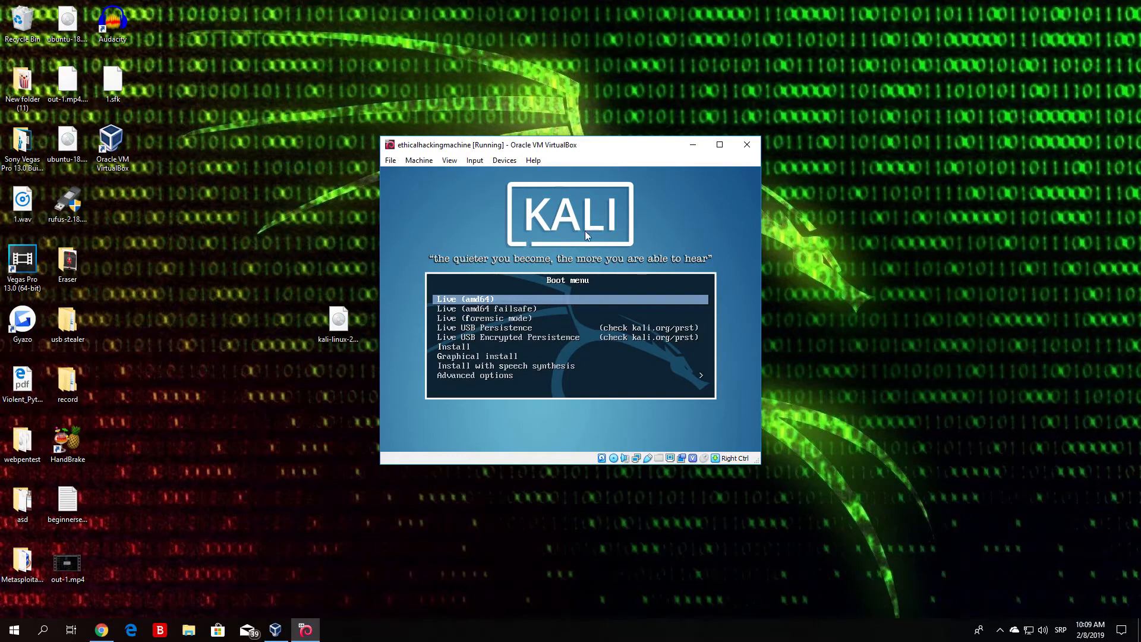
# Step: Look through the Kali boot menu entries, from Live (amd64) down to Advanced options
pyautogui.press('Down')
pyautogui.press('Down')
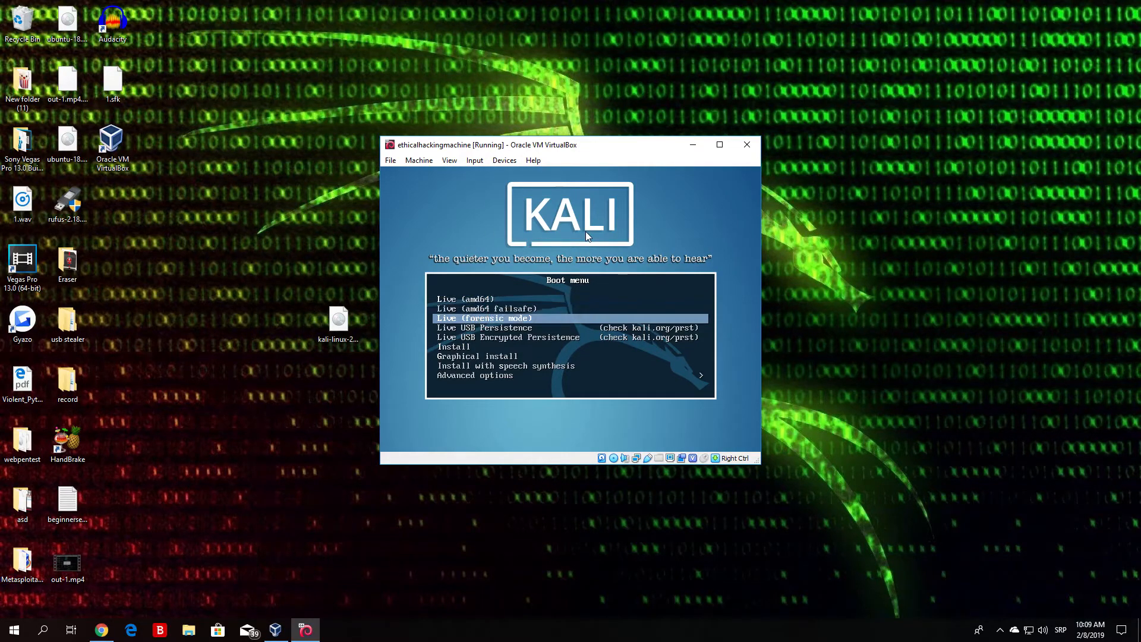
pyautogui.press('Up')
pyautogui.press('Up')
pyautogui.press('Down')
pyautogui.press('Down')
pyautogui.press('Down')
pyautogui.press('Up')
pyautogui.press('Up')
pyautogui.press('Up')
pyautogui.press('Down')
pyautogui.press('Down')
pyautogui.press('Up')
pyautogui.press('Up')
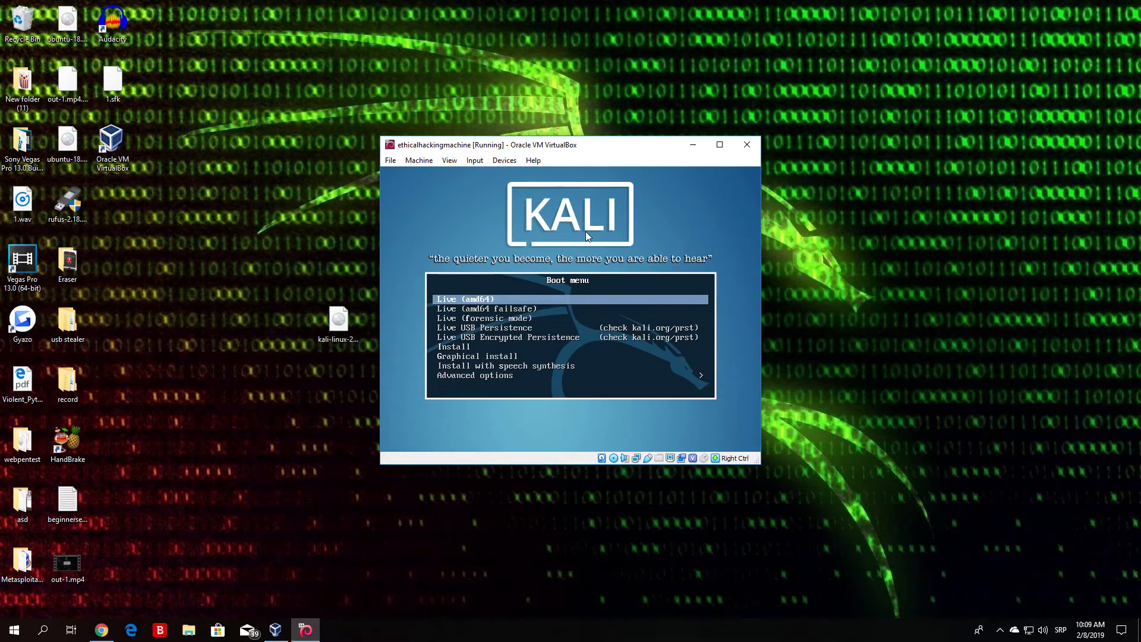
pyautogui.press('Down')
pyautogui.press('Down')
pyautogui.press('Down')
pyautogui.press('Down')
pyautogui.press('Down')
pyautogui.press('Down')
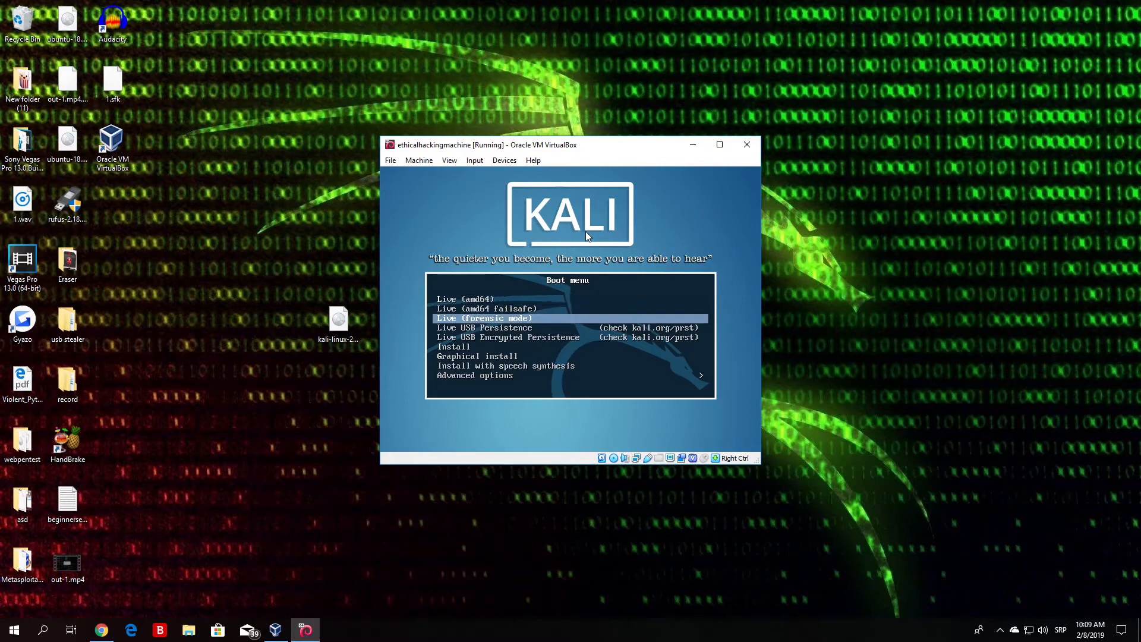
pyautogui.press('Down')
pyautogui.press('Down')
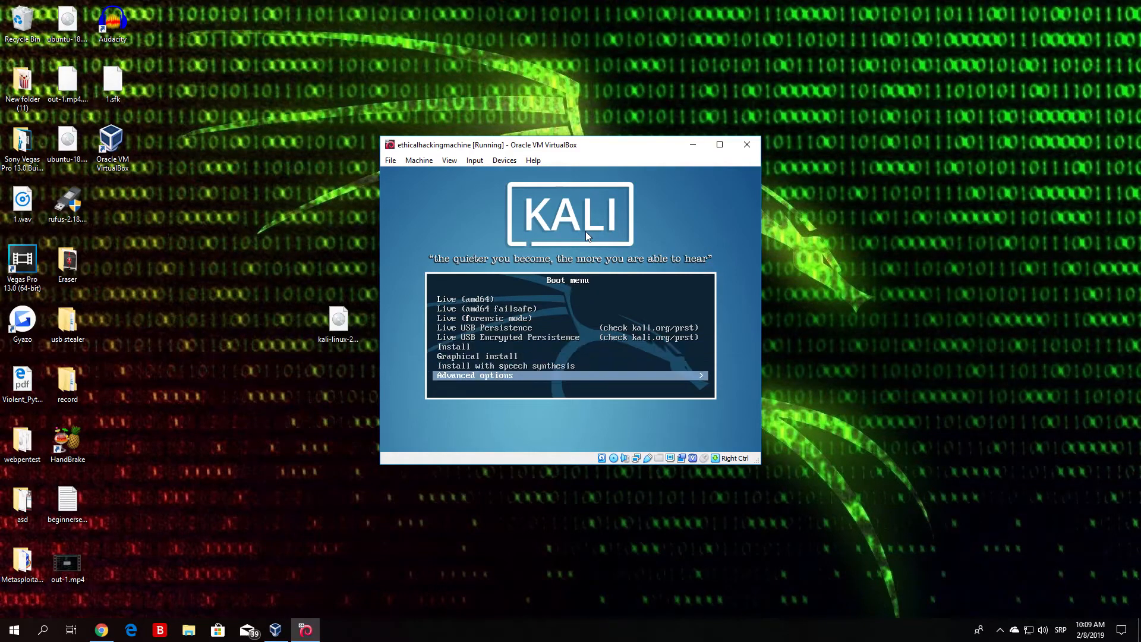
# Step: Boot the Install entry and dismiss the mouse pointer integration notice, moving the machine window clear
pyautogui.press('Up')
pyautogui.press('Up')
pyautogui.press('Up')
pyautogui.press('Up')
pyautogui.press('Down')
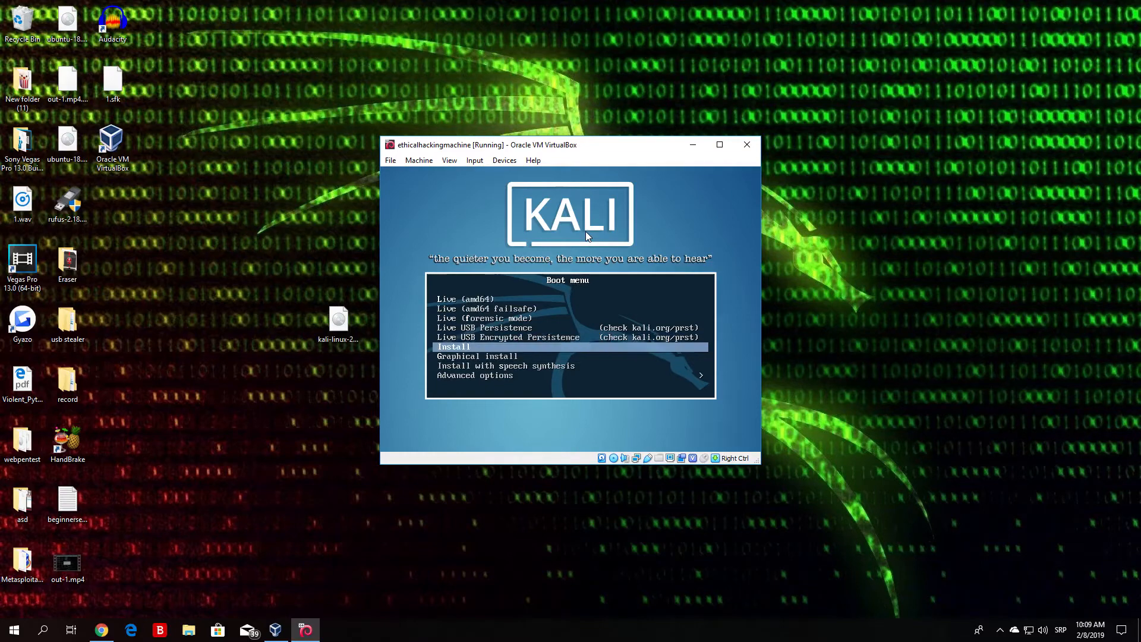
pyautogui.press('Down')
pyautogui.press('Up')
pyautogui.press('Down')
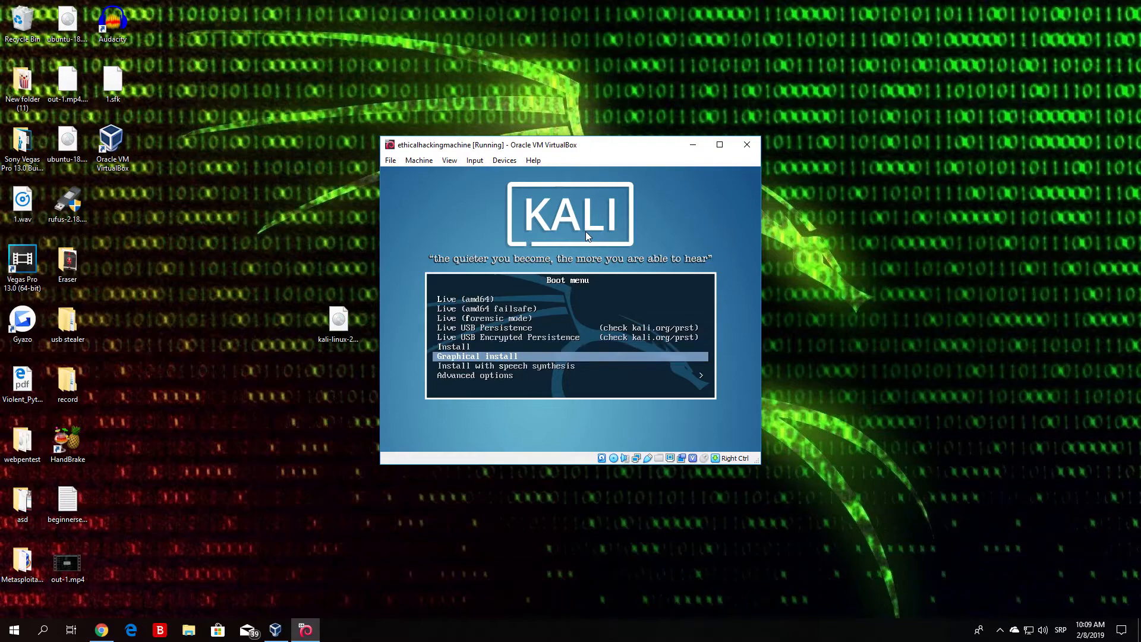
pyautogui.press('Up')
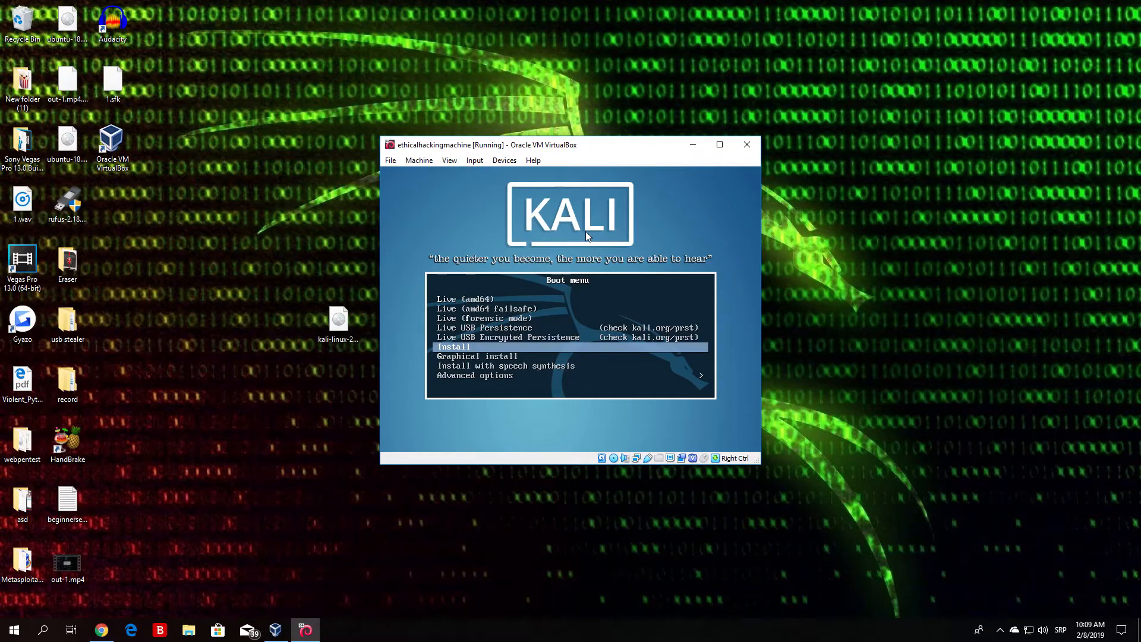
pyautogui.press('Return')
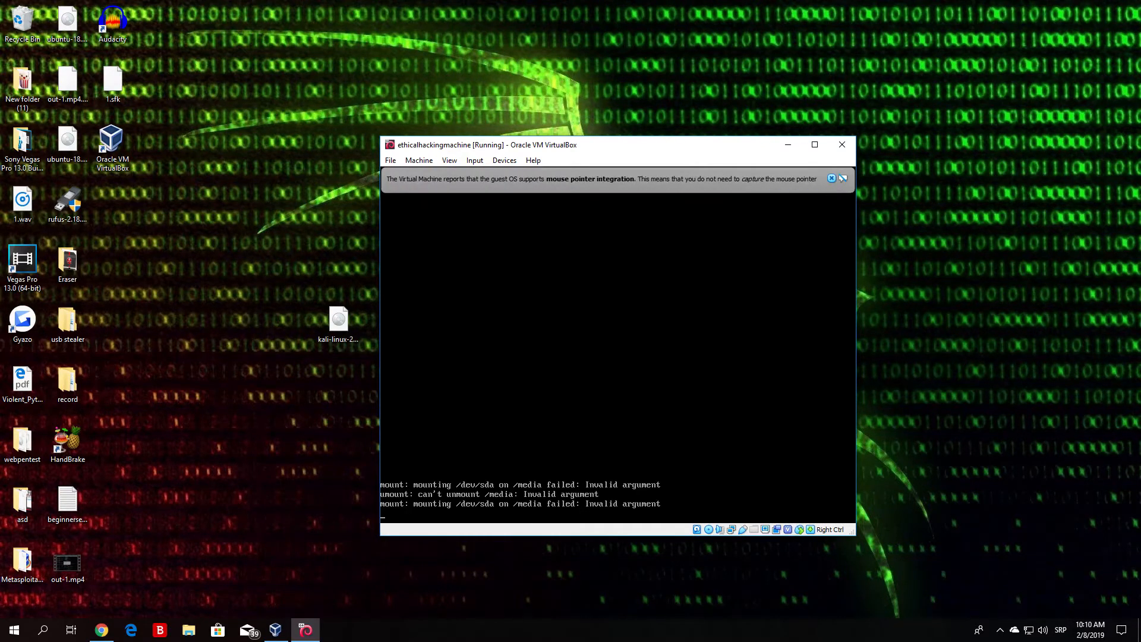
pyautogui.click(831, 179)
pyautogui.moveTo(635, 151); pyautogui.dragTo(586, 101)
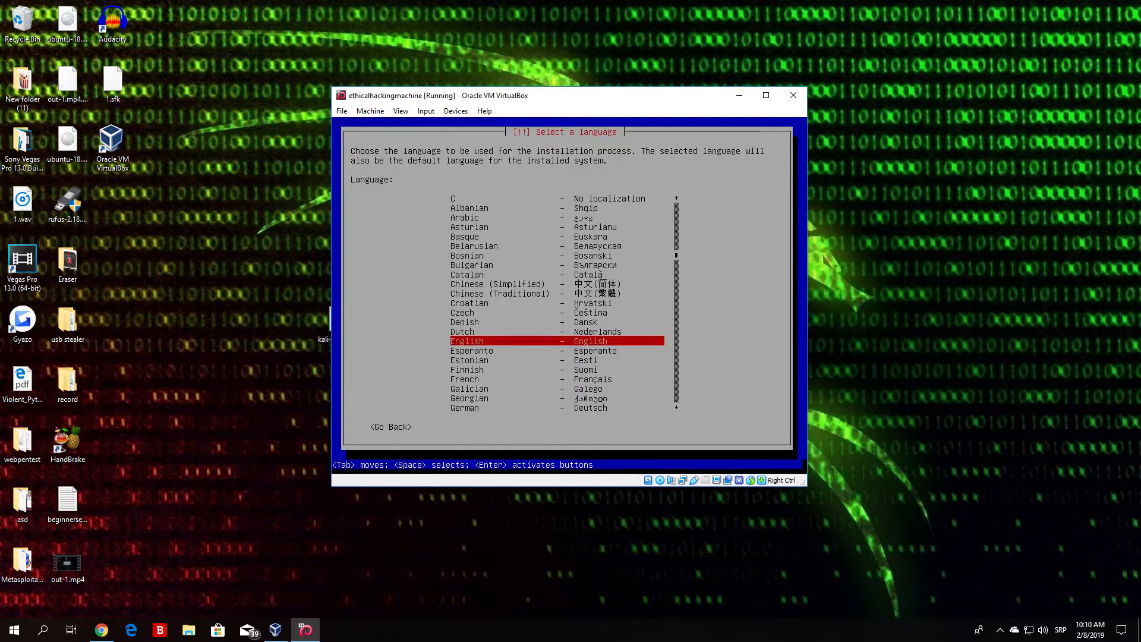
# Step: Look through the languages offered for the installation process
pyautogui.press('Up')
pyautogui.press('Up')
pyautogui.press('Up')
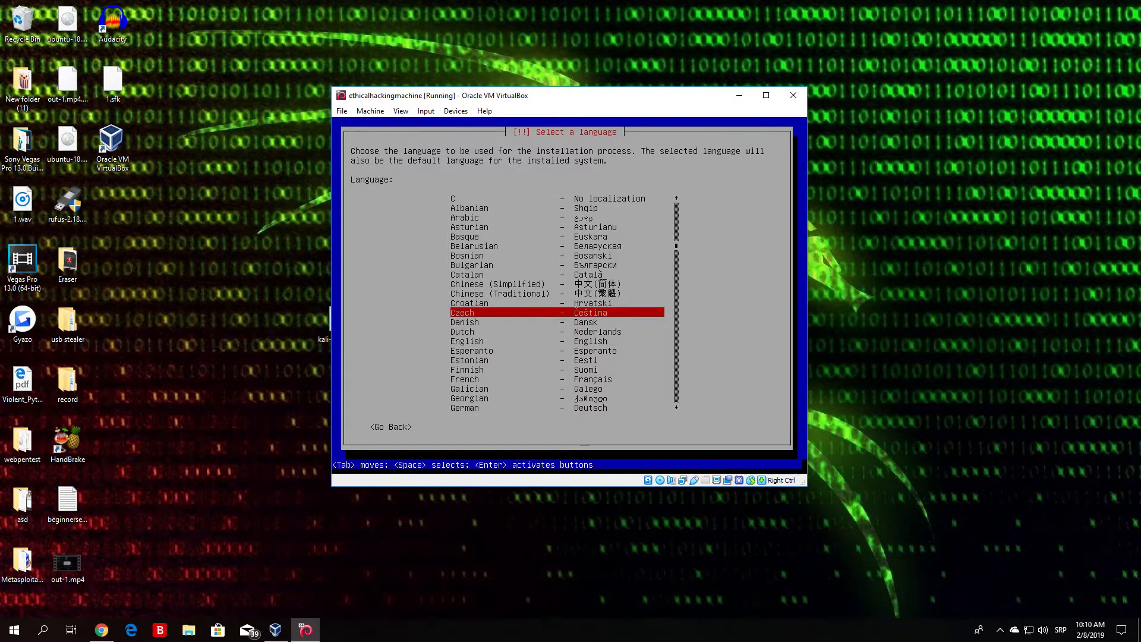
pyautogui.press('Up')
pyautogui.press('Up')
pyautogui.press('Up')
pyautogui.press('Up')
pyautogui.press('Up')
pyautogui.press('Down')
pyautogui.press('Down')
pyautogui.press('Down')
pyautogui.press('Down')
pyautogui.press('Down')
pyautogui.press('Down')
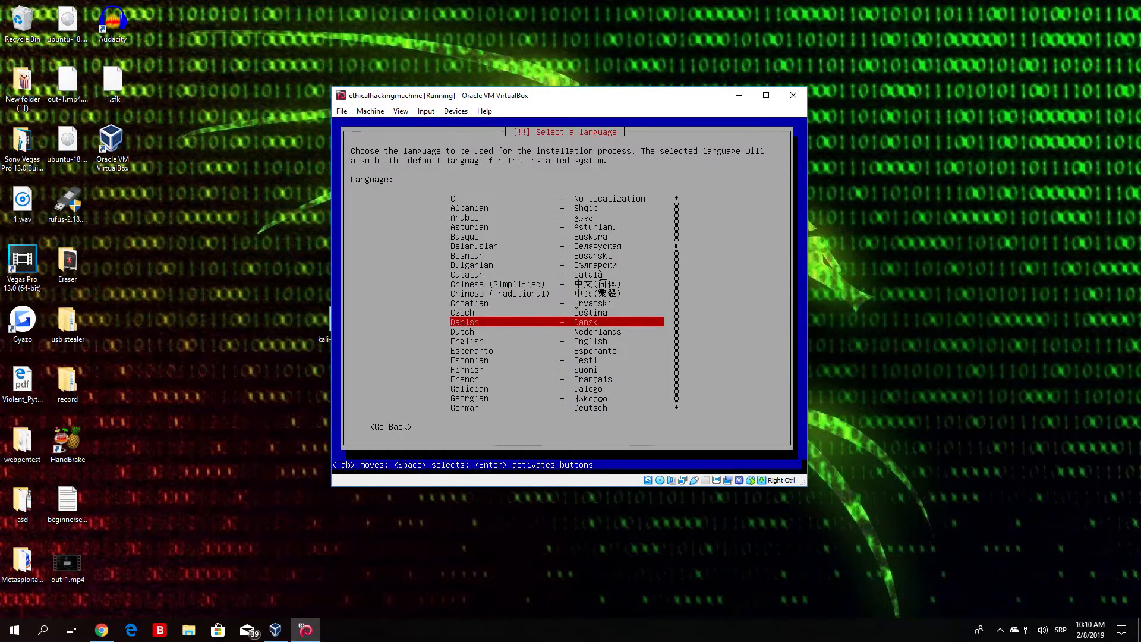
pyautogui.press('Down')
pyautogui.press('Down')
pyautogui.press('Down')
pyautogui.press('Down')
pyautogui.press('Down')
pyautogui.press('Down')
pyautogui.press('Down')
pyautogui.press('Down')
pyautogui.press('Down')
pyautogui.press('Down')
pyautogui.press('Down')
pyautogui.press('Down')
pyautogui.press('Down')
pyautogui.press('Down')
pyautogui.press('Down')
pyautogui.press('Down')
pyautogui.press('Down')
pyautogui.press('Down')
pyautogui.press('Down')
pyautogui.press('Down')
pyautogui.press('Up')
pyautogui.press('Up')
pyautogui.press('Up')
pyautogui.press('Up')
pyautogui.press('Up')
pyautogui.press('Up')
pyautogui.press('Up')
pyautogui.press('Up')
pyautogui.press('Up')
pyautogui.press('Up')
pyautogui.press('Up')
pyautogui.press('Up')
pyautogui.press('Up')
pyautogui.press('Up')
pyautogui.press('Up')
pyautogui.press('Up')
pyautogui.press('Up')
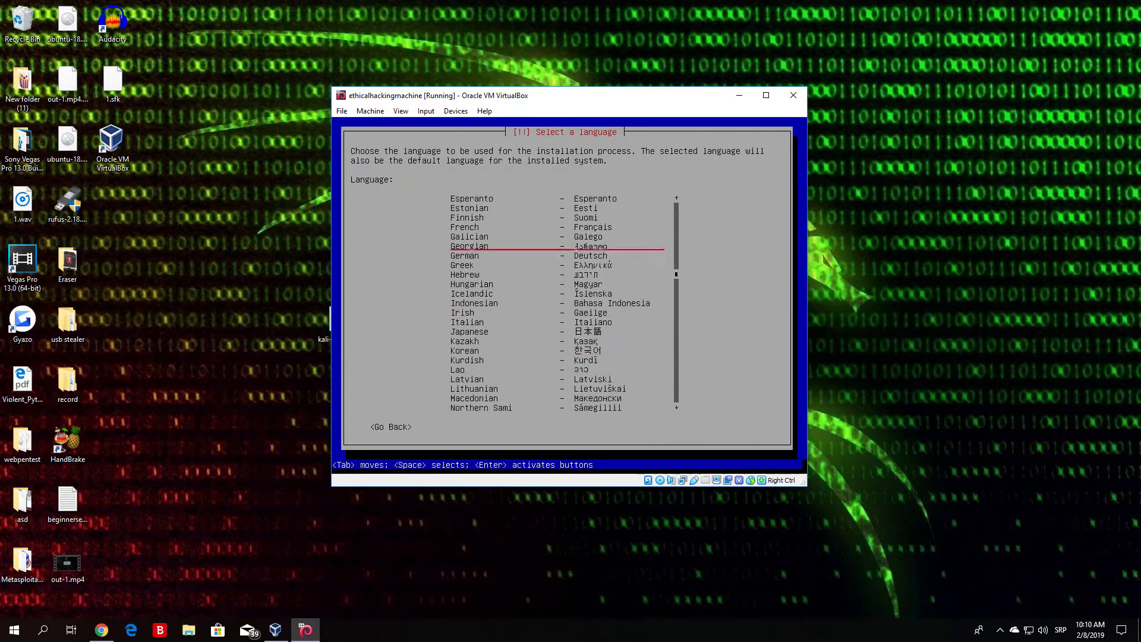
pyautogui.press('Up')
pyautogui.press('Up')
pyautogui.press('Up')
pyautogui.press('Up')
pyautogui.press('Up')
pyautogui.press('Up')
pyautogui.press('Up')
pyautogui.press('Up')
pyautogui.press('Up')
pyautogui.press('Up')
pyautogui.press('Up')
pyautogui.press('Up')
pyautogui.press('Up')
pyautogui.press('Up')
pyautogui.press('Up')
pyautogui.press('Up')
pyautogui.press('Up')
pyautogui.press('Up')
pyautogui.press('Up')
pyautogui.press('Up')
pyautogui.press('Down')
pyautogui.press('Down')
pyautogui.press('Down')
pyautogui.press('Down')
pyautogui.press('Down')
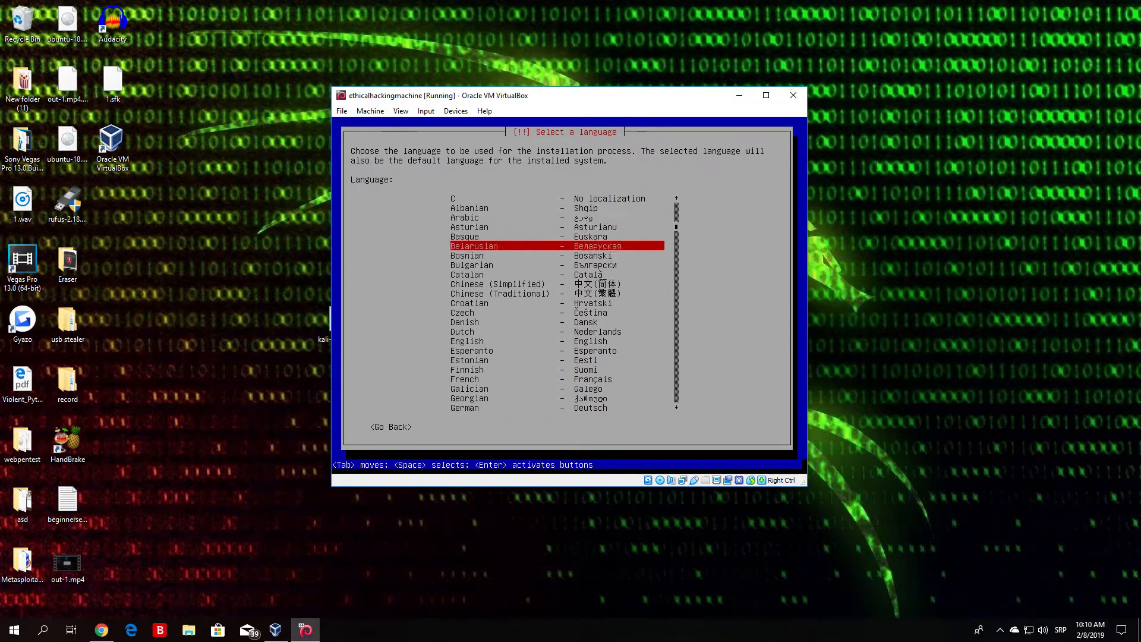
# Step: Choose English as the installation language
pyautogui.press('Down')
pyautogui.press('Down')
pyautogui.press('Down')
pyautogui.press('Down')
pyautogui.press('Down')
pyautogui.press('Down')
pyautogui.press('Down')
pyautogui.press('Down')
pyautogui.press('Down')
pyautogui.press('Down')
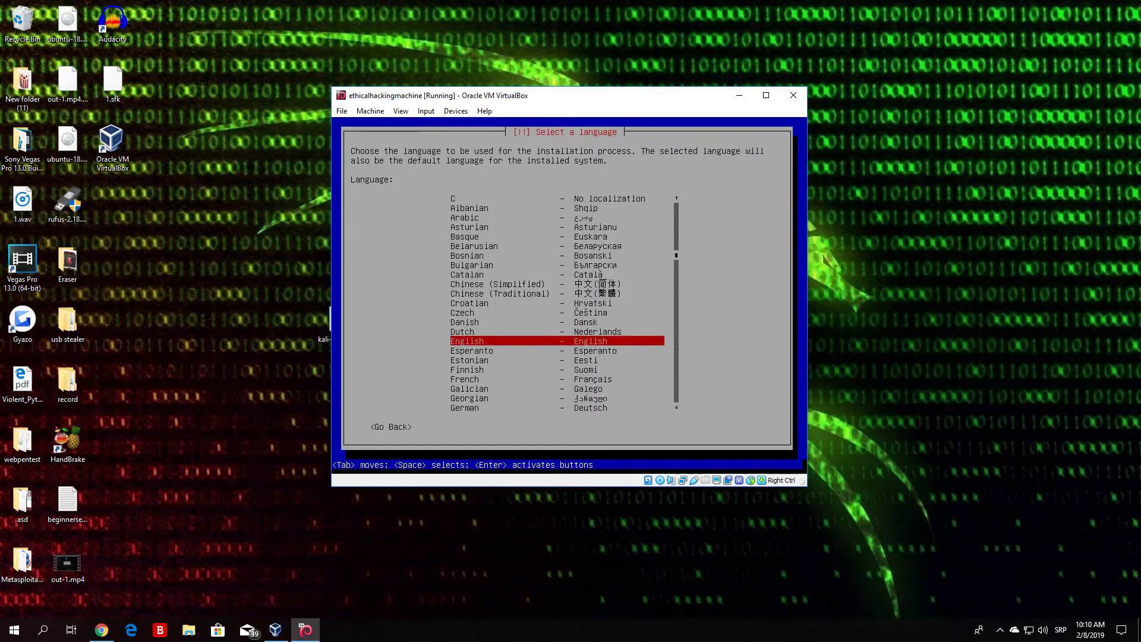
pyautogui.press('Up')
pyautogui.press('Down')
pyautogui.press('Return')
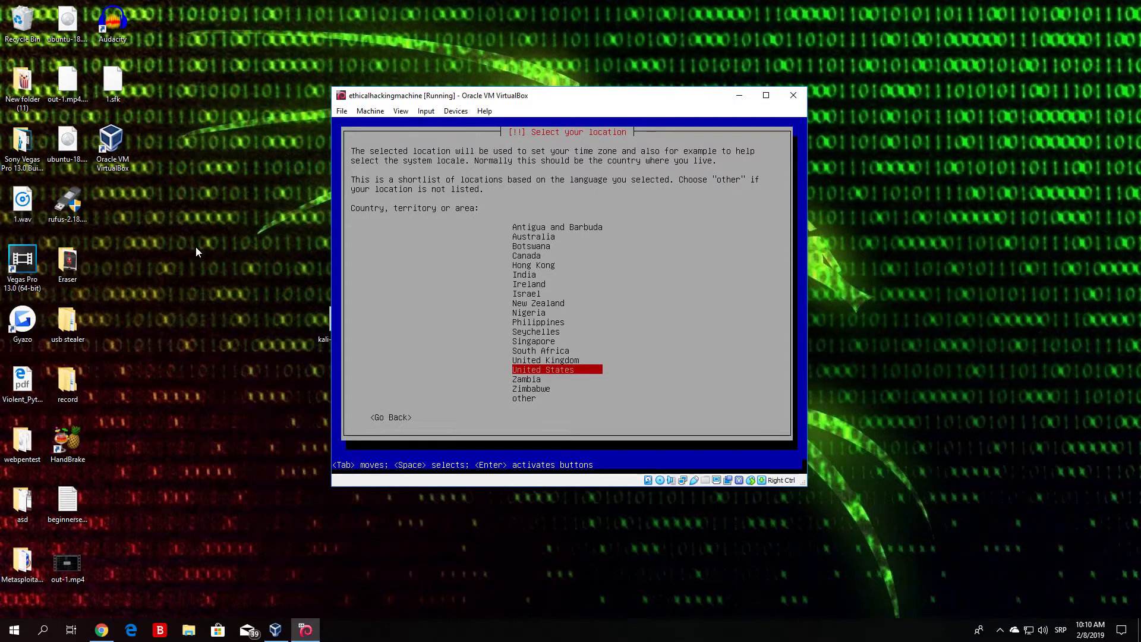
# Step: Look through the countries and territories offered for the location
pyautogui.press('Up')
pyautogui.press('Up')
pyautogui.press('Up')
pyautogui.press('Up')
pyautogui.press('Up')
pyautogui.press('Up')
pyautogui.press('Up')
pyautogui.press('Up')
pyautogui.press('Up')
pyautogui.press('Down')
pyautogui.press('Down')
pyautogui.press('Down')
pyautogui.press('Down')
pyautogui.press('Down')
pyautogui.press('Down')
pyautogui.press('Down')
pyautogui.press('Down')
pyautogui.press('Down')
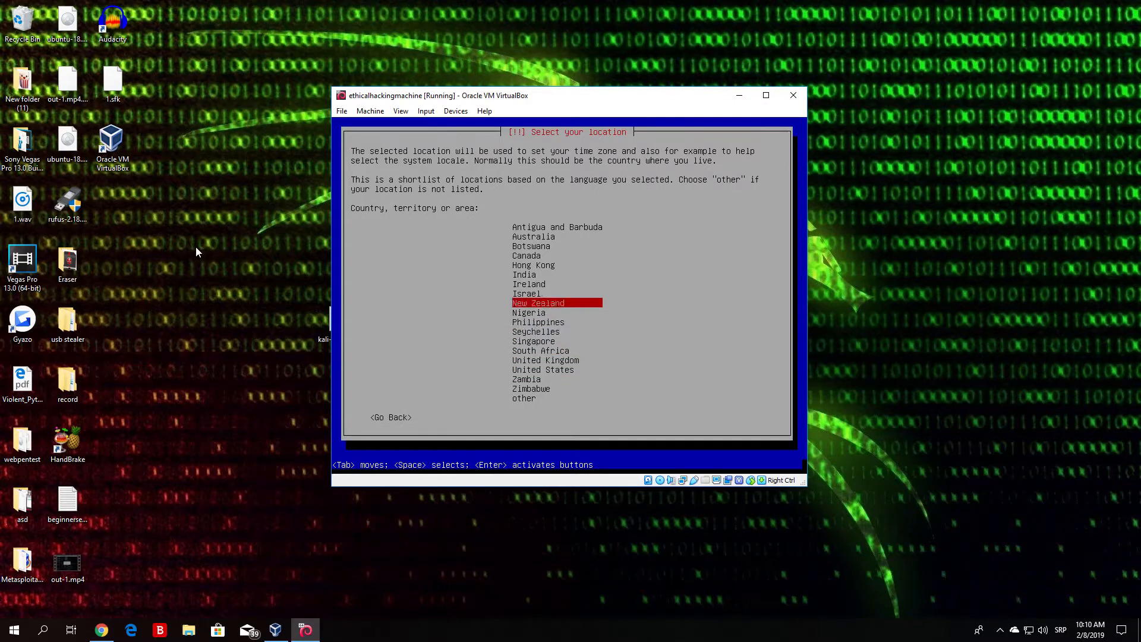
pyautogui.press('Down')
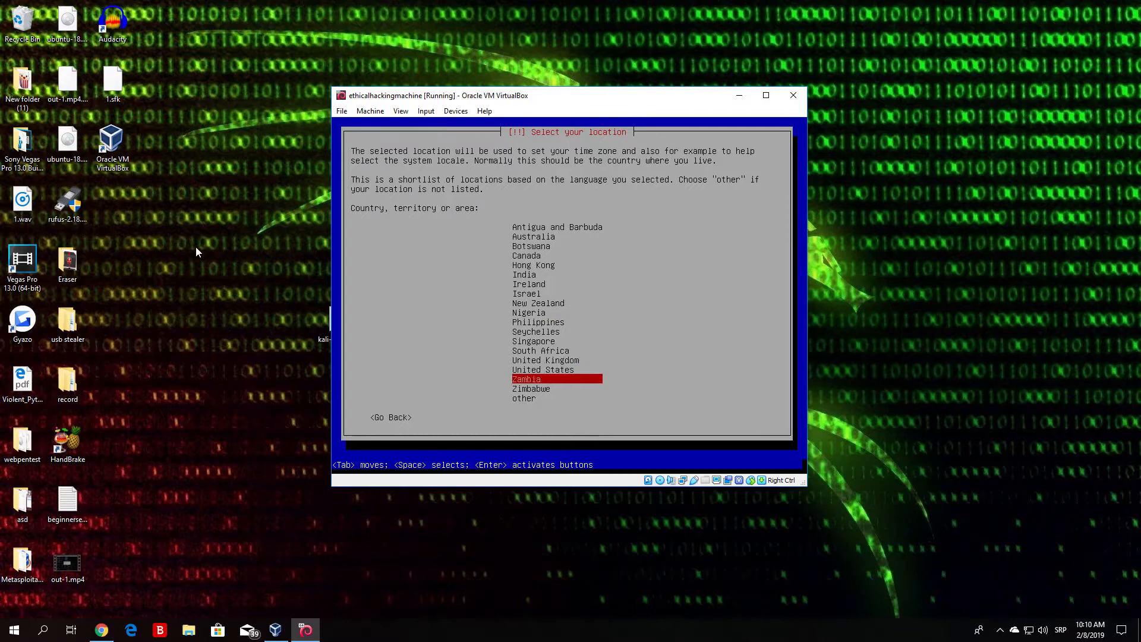
pyautogui.press('Up')
pyautogui.press('Up')
pyautogui.press('Up')
pyautogui.press('Up')
pyautogui.press('Up')
pyautogui.press('Up')
pyautogui.press('Up')
pyautogui.press('Up')
pyautogui.press('Up')
pyautogui.press('Up')
pyautogui.press('Up')
pyautogui.press('Up')
pyautogui.press('Up')
pyautogui.press('Up')
pyautogui.press('Up')
pyautogui.press('Up')
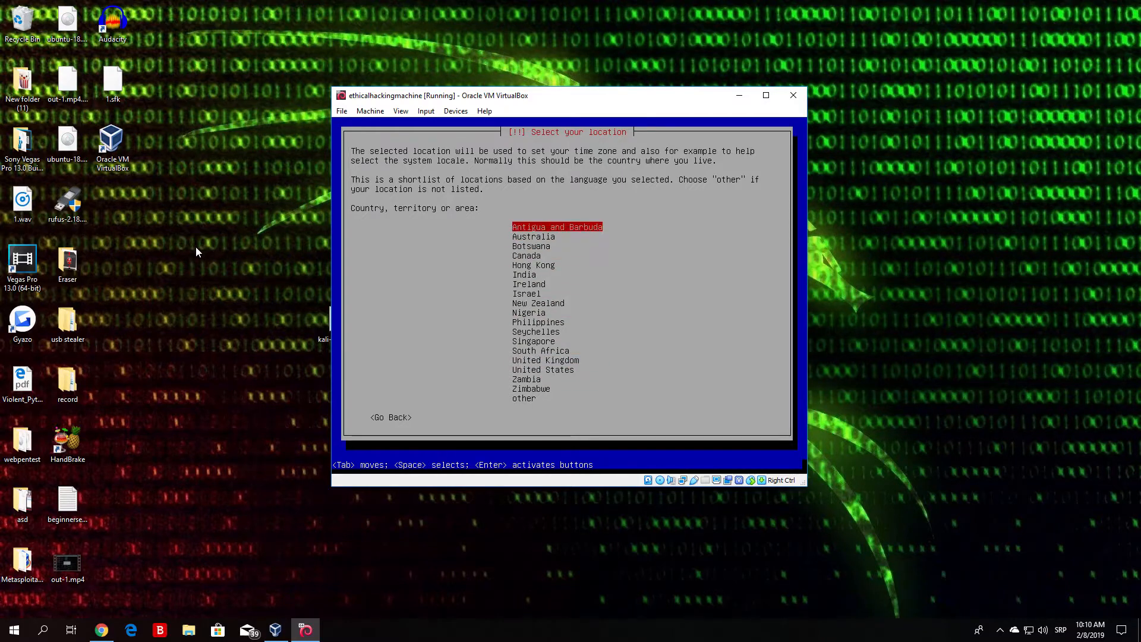
pyautogui.press('Down')
pyautogui.press('Down')
pyautogui.press('Down')
pyautogui.press('Down')
pyautogui.press('Down')
pyautogui.press('Down')
pyautogui.press('Down')
pyautogui.press('Down')
pyautogui.press('Down')
pyautogui.press('Down')
pyautogui.press('Down')
pyautogui.press('Down')
pyautogui.press('Down')
pyautogui.press('Down')
pyautogui.press('Down')
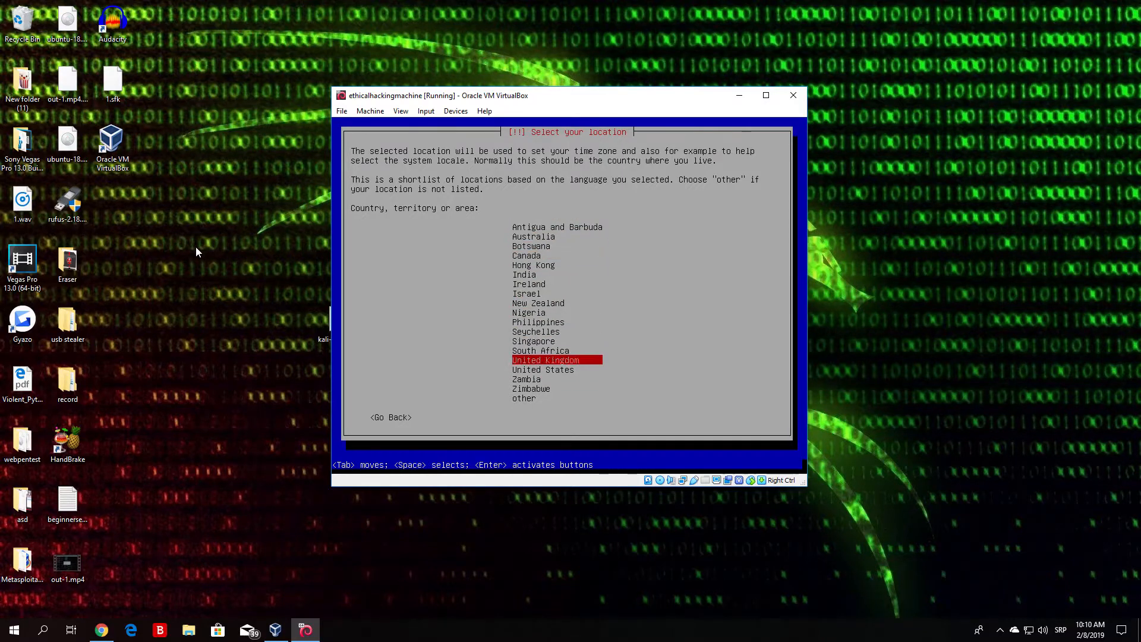
pyautogui.press('Up')
pyautogui.press('Up')
pyautogui.press('Up')
pyautogui.press('Up')
pyautogui.press('Up')
pyautogui.press('Up')
pyautogui.press('Up')
pyautogui.press('Up')
pyautogui.press('Up')
pyautogui.press('Up')
pyautogui.press('Up')
pyautogui.press('Up')
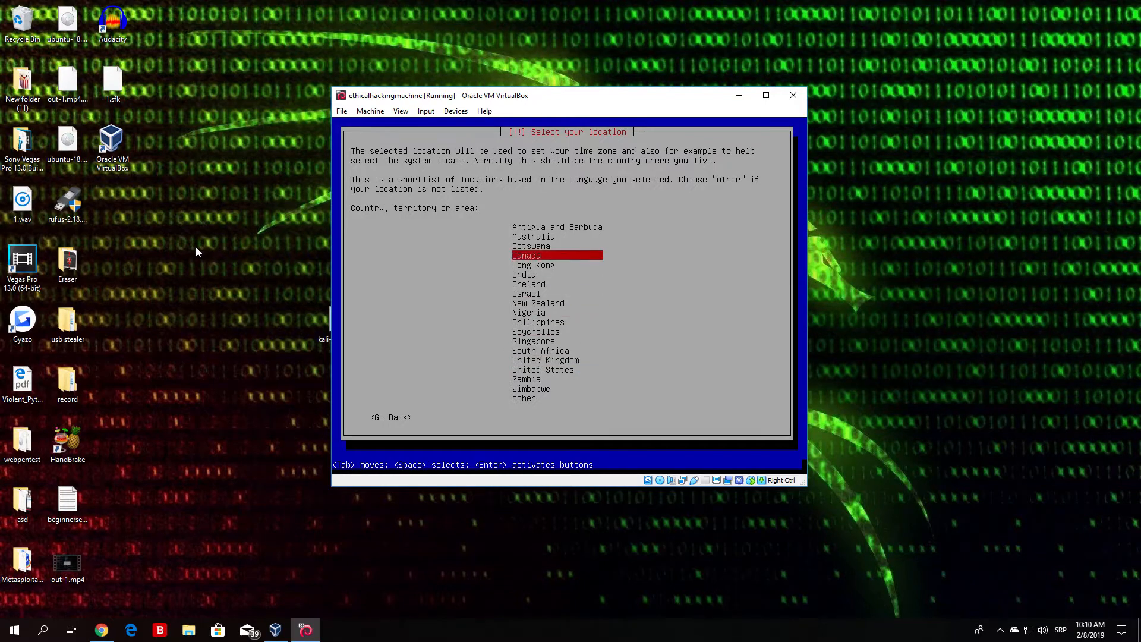
# Step: Set the location to United States
pyautogui.press('Down')
pyautogui.press('Down')
pyautogui.press('Down')
pyautogui.press('Down')
pyautogui.press('Down')
pyautogui.press('Down')
pyautogui.press('Down')
pyautogui.press('Down')
pyautogui.press('Down')
pyautogui.press('Down')
pyautogui.press('Down')
pyautogui.press('Down')
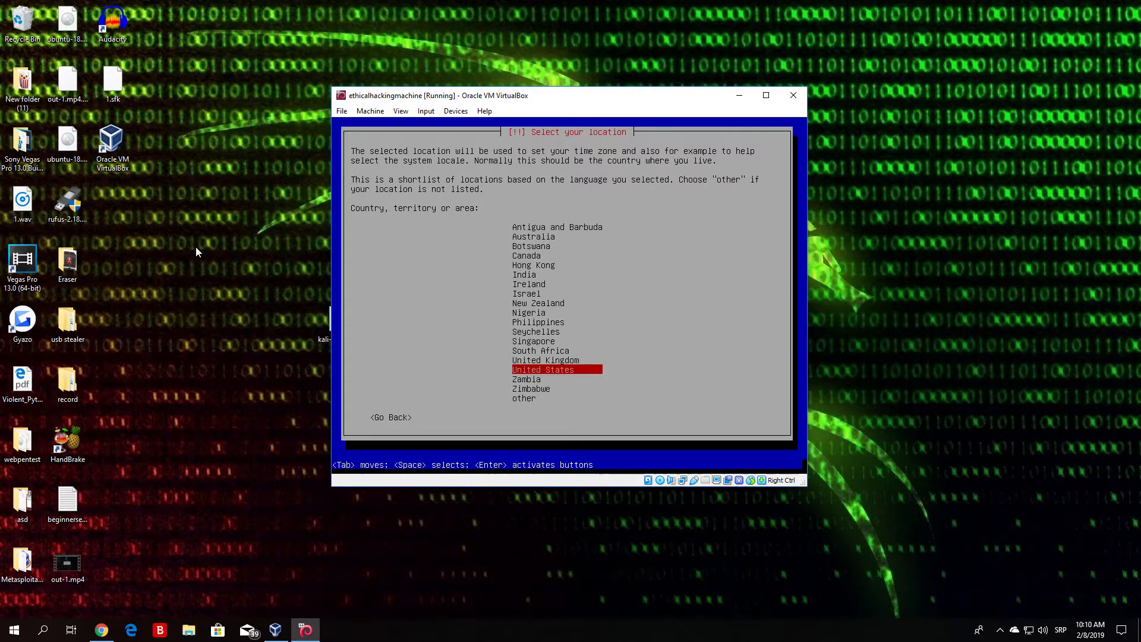
pyautogui.press('Return')
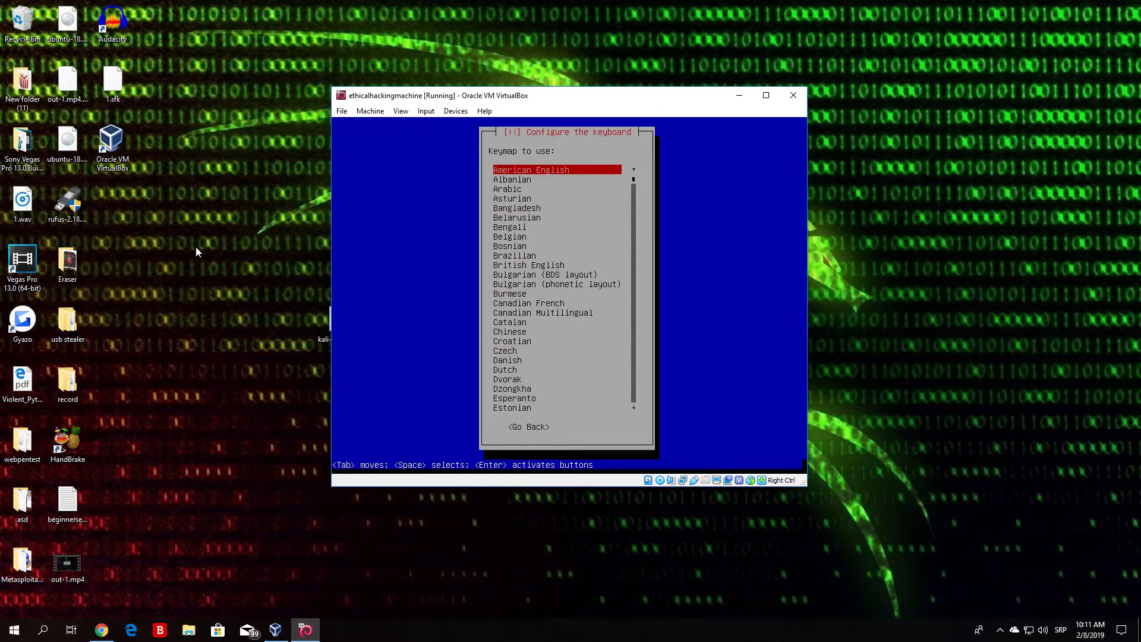
# Step: Look through the keymaps offered for the keyboard configuration
pyautogui.press('Down')
pyautogui.press('Down')
pyautogui.press('Down')
pyautogui.press('Down')
pyautogui.press('Down')
pyautogui.press('Down')
pyautogui.press('Down')
pyautogui.press('Down')
pyautogui.press('Down')
pyautogui.press('Down')
pyautogui.press('Down')
pyautogui.press('Down')
pyautogui.press('Down')
pyautogui.press('Down')
pyautogui.press('Down')
pyautogui.press('Down')
pyautogui.press('Down')
pyautogui.press('Down')
pyautogui.press('Down')
pyautogui.press('Down')
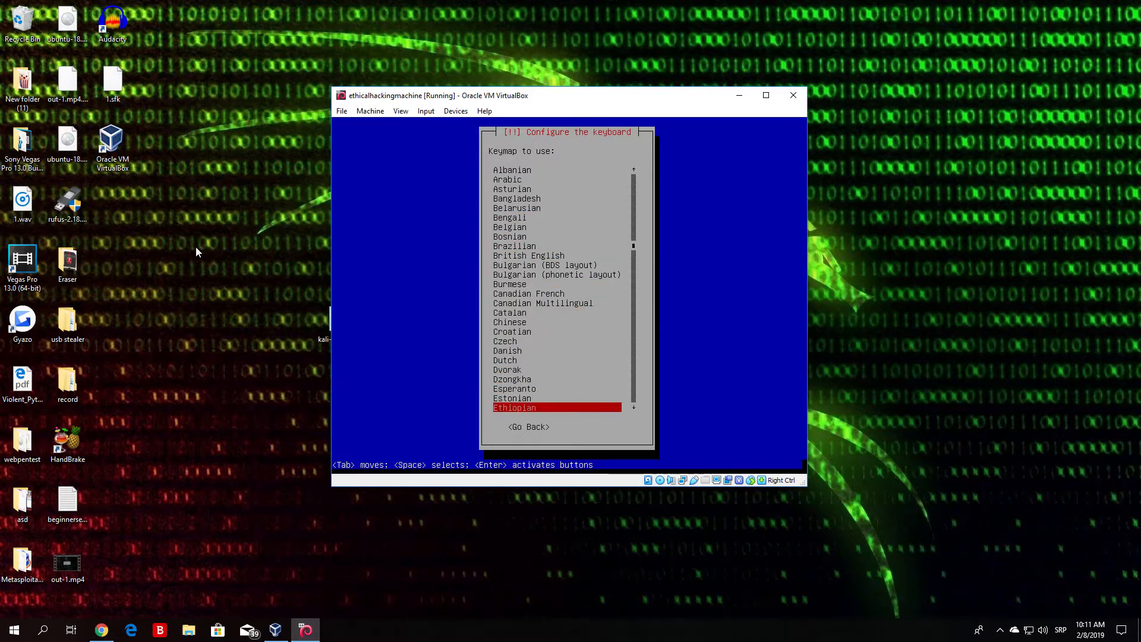
pyautogui.press('Down')
pyautogui.press('Down')
pyautogui.press('Down')
pyautogui.press('Down')
pyautogui.press('Down')
pyautogui.press('Down')
pyautogui.press('Down')
pyautogui.press('Down')
pyautogui.press('Down')
pyautogui.press('Down')
pyautogui.press('Down')
pyautogui.press('Down')
pyautogui.press('Down')
pyautogui.press('Down')
pyautogui.press('Down')
pyautogui.press('Down')
pyautogui.press('Down')
pyautogui.press('Down')
pyautogui.press('Down')
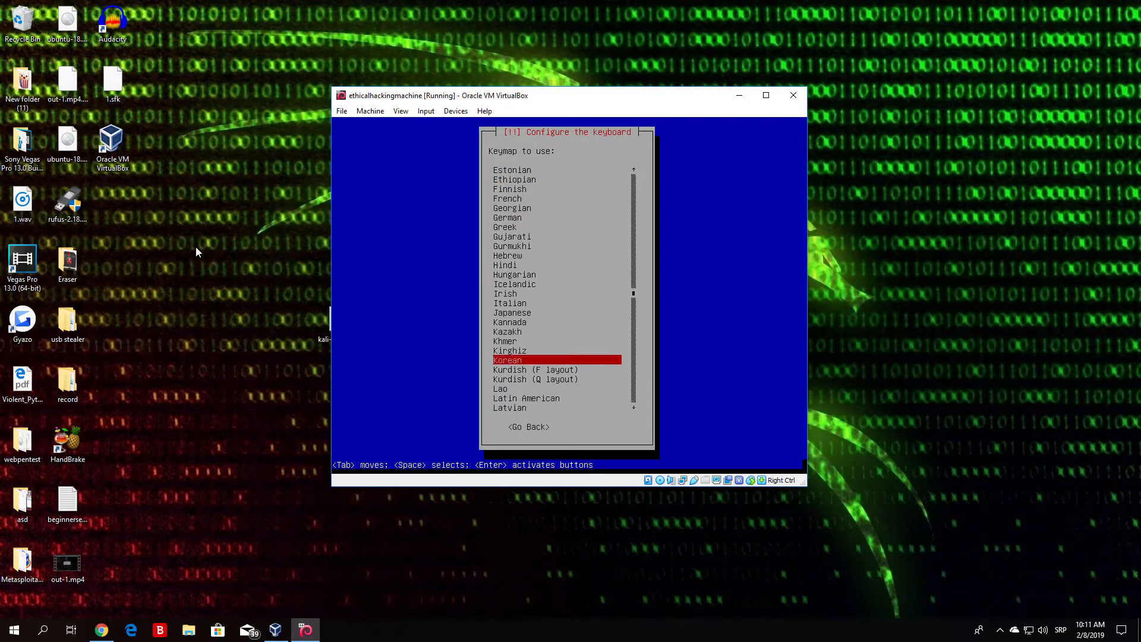
pyautogui.press('Up')
pyautogui.press('Up')
pyautogui.press('Up')
pyautogui.press('Up')
pyautogui.press('Up')
pyautogui.press('Up')
pyautogui.press('Up')
pyautogui.press('Up')
pyautogui.press('Up')
pyautogui.press('Up')
pyautogui.press('Up')
pyautogui.press('Up')
pyautogui.press('Up')
pyautogui.press('Up')
pyautogui.press('Up')
pyautogui.press('Up')
pyautogui.press('Up')
pyautogui.press('Up')
pyautogui.press('Up')
pyautogui.press('Up')
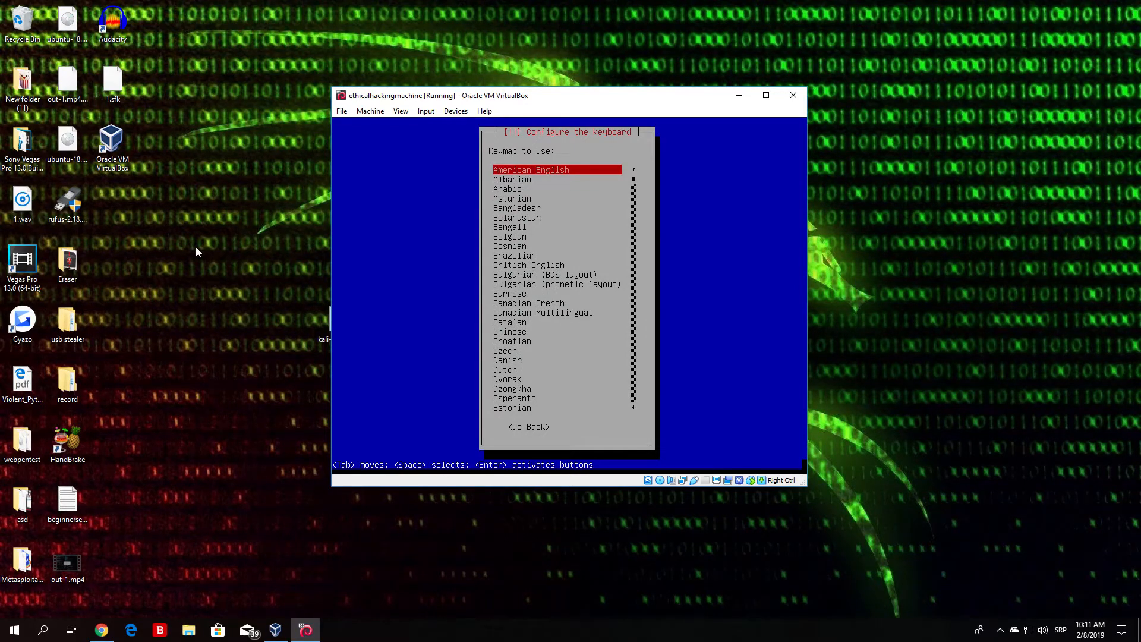
pyautogui.press('Down')
pyautogui.press('Down')
pyautogui.press('Down')
pyautogui.press('Down')
pyautogui.press('Down')
pyautogui.press('Down')
pyautogui.press('Down')
pyautogui.press('Down')
pyautogui.press('Down')
pyautogui.press('Down')
pyautogui.press('Down')
pyautogui.press('Down')
pyautogui.press('Down')
pyautogui.press('Down')
pyautogui.press('Down')
pyautogui.press('Down')
pyautogui.press('Down')
pyautogui.press('Down')
pyautogui.press('Down')
pyautogui.press('Down')
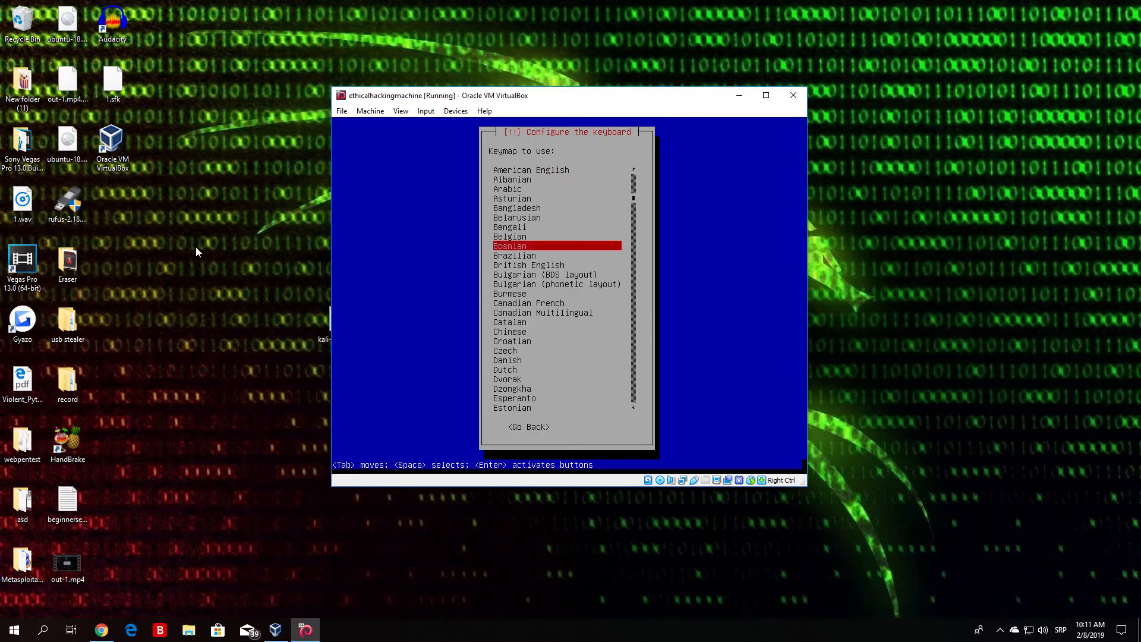
pyautogui.press('Down')
pyautogui.press('Down')
pyautogui.press('Down')
pyautogui.press('Down')
pyautogui.press('Down')
pyautogui.press('Down')
pyautogui.press('Down')
pyautogui.press('Down')
pyautogui.press('Down')
pyautogui.press('Down')
pyautogui.press('Down')
pyautogui.press('Down')
pyautogui.press('Down')
pyautogui.press('Down')
pyautogui.press('Down')
pyautogui.press('Down')
pyautogui.press('Down')
pyautogui.press('Down')
pyautogui.press('Down')
pyautogui.press('Down')
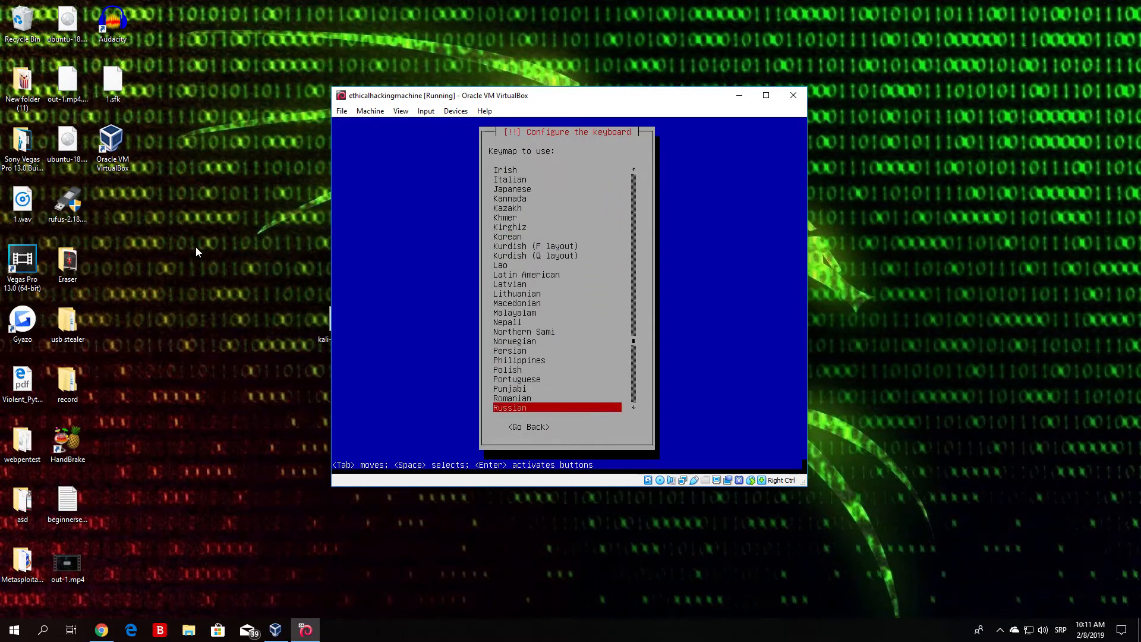
pyautogui.press('Up')
pyautogui.press('Up')
pyautogui.press('Up')
pyautogui.press('Up')
pyautogui.press('Up')
pyautogui.press('Up')
pyautogui.press('Up')
pyautogui.press('Up')
pyautogui.press('Up')
pyautogui.press('Up')
pyautogui.press('Up')
pyautogui.press('Up')
pyautogui.press('Up')
pyautogui.press('Up')
pyautogui.press('Up')
pyautogui.press('Up')
pyautogui.press('Up')
pyautogui.press('Up')
pyautogui.press('Up')
pyautogui.press('Up')
pyautogui.press('Up')
pyautogui.press('Up')
pyautogui.press('Up')
pyautogui.press('Up')
pyautogui.press('Up')
pyautogui.press('Up')
pyautogui.press('Up')
pyautogui.press('Up')
pyautogui.press('Up')
pyautogui.press('Up')
pyautogui.press('Up')
pyautogui.press('Up')
pyautogui.press('Up')
pyautogui.press('Up')
pyautogui.press('Up')
pyautogui.press('Up')
pyautogui.press('Up')
pyautogui.press('Up')
pyautogui.press('Up')
pyautogui.press('Up')
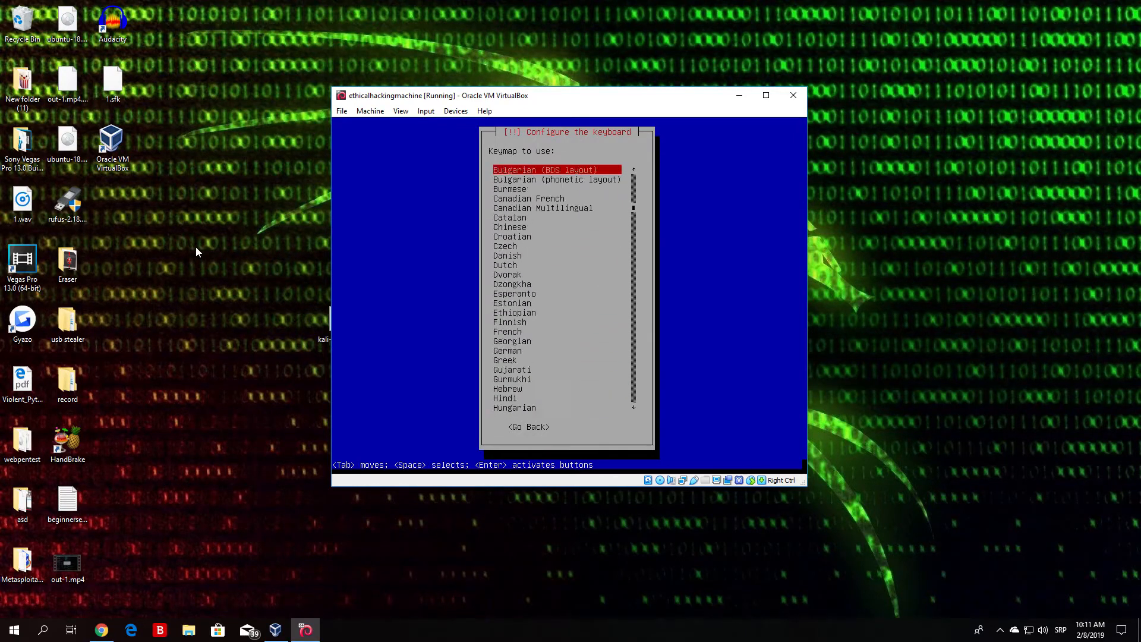
pyautogui.press('Down')
pyautogui.press('Down')
pyautogui.press('Down')
pyautogui.press('Down')
pyautogui.press('Down')
pyautogui.press('Down')
pyautogui.press('Down')
pyautogui.press('Down')
pyautogui.press('Down')
pyautogui.press('Down')
pyautogui.press('Down')
pyautogui.press('Down')
pyautogui.press('Down')
pyautogui.press('Down')
pyautogui.press('Down')
pyautogui.press('Down')
pyautogui.press('Down')
pyautogui.press('Down')
pyautogui.press('Down')
pyautogui.press('Down')
pyautogui.press('Down')
pyautogui.press('Down')
pyautogui.press('Down')
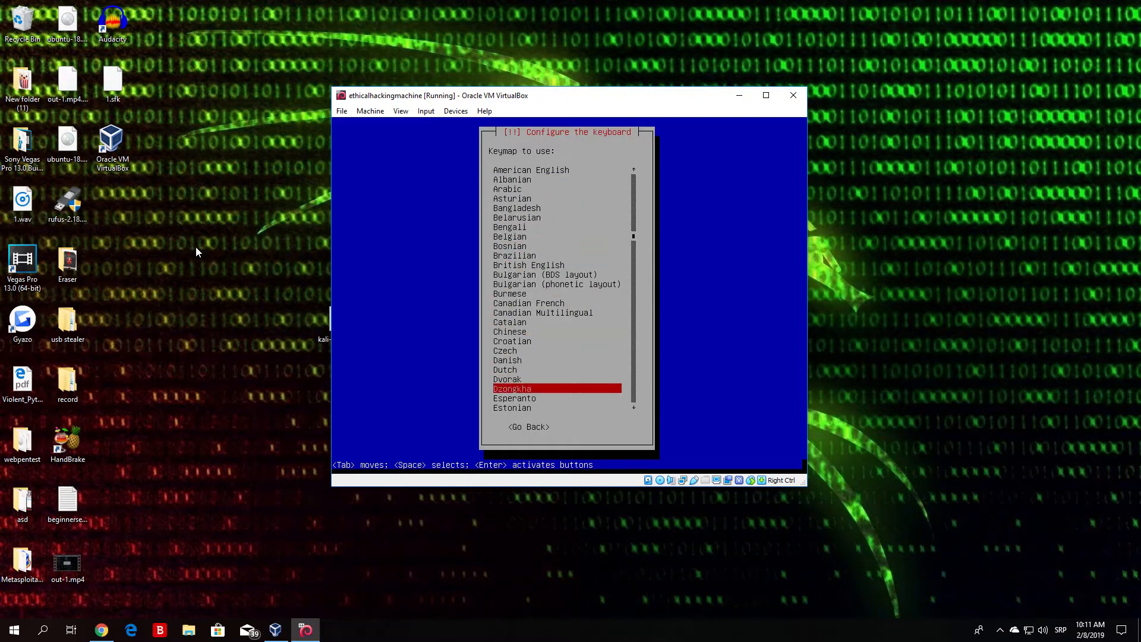
pyautogui.press('Down')
pyautogui.press('Down')
pyautogui.press('Up')
pyautogui.press('Up')
pyautogui.press('Up')
pyautogui.press('Up')
pyautogui.press('Up')
pyautogui.press('Up')
pyautogui.press('Up')
pyautogui.press('Up')
pyautogui.press('Up')
pyautogui.press('Up')
pyautogui.press('Up')
pyautogui.press('Up')
pyautogui.press('Up')
pyautogui.press('Up')
pyautogui.press('Up')
pyautogui.press('Up')
pyautogui.press('Up')
pyautogui.press('Up')
pyautogui.press('Up')
pyautogui.press('Down')
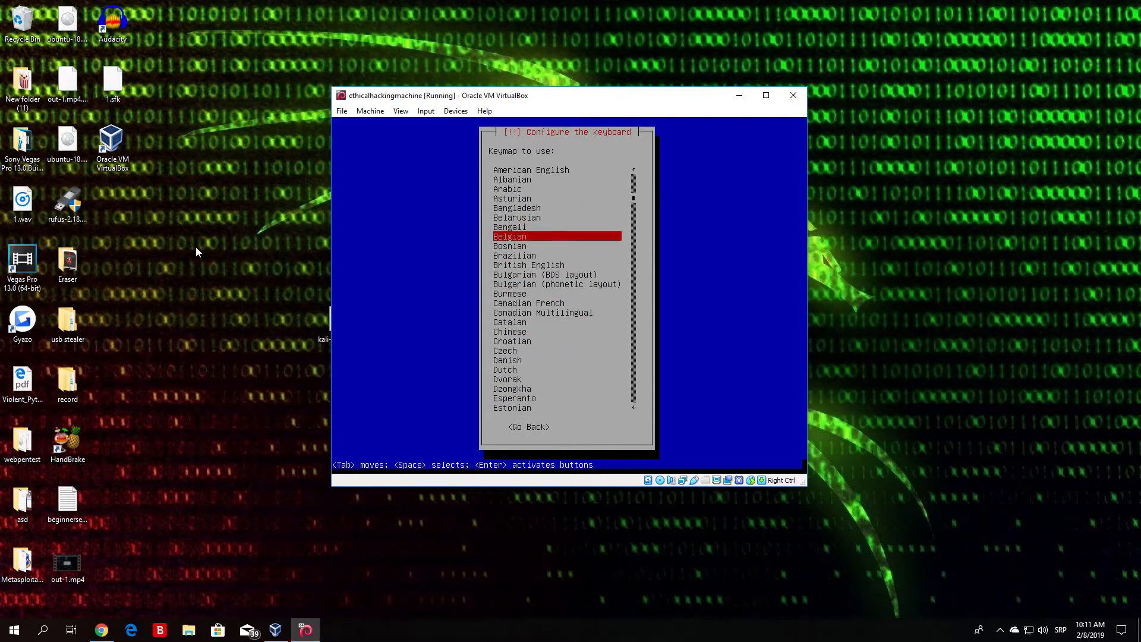
pyautogui.press('Down')
pyautogui.press('Down')
pyautogui.press('Up')
pyautogui.press('Up')
pyautogui.press('Up')
pyautogui.press('Up')
pyautogui.press('Up')
pyautogui.press('Up')
pyautogui.press('Up')
pyautogui.press('Up')
pyautogui.press('Up')
pyautogui.press('Down')
pyautogui.press('Down')
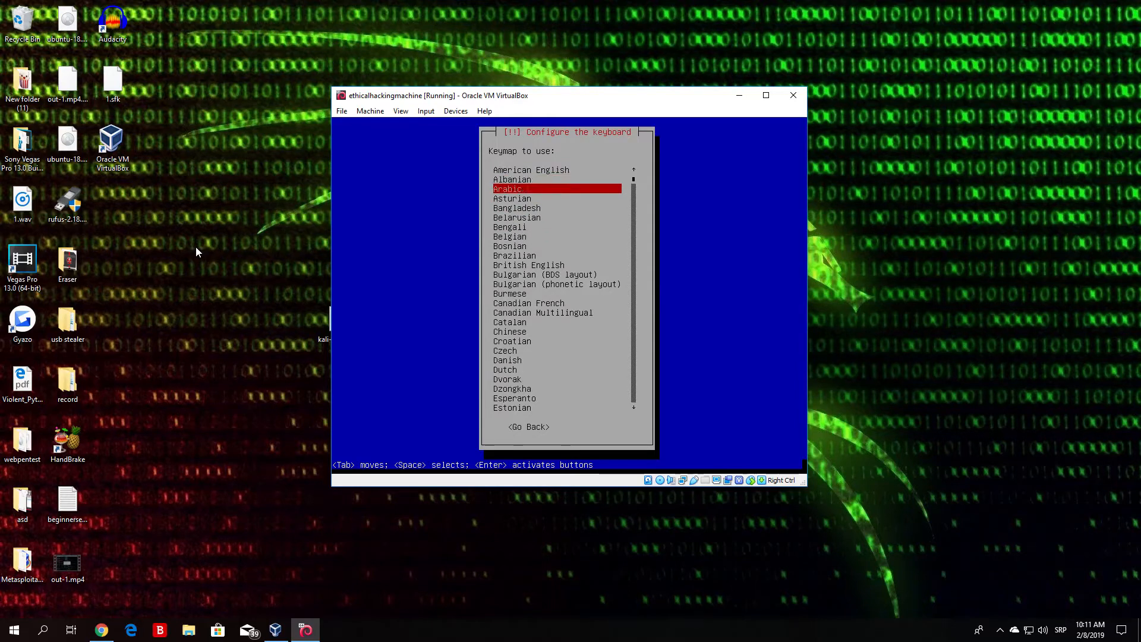
# Step: Choose American English as the keymap
pyautogui.press('Up')
pyautogui.press('Up')
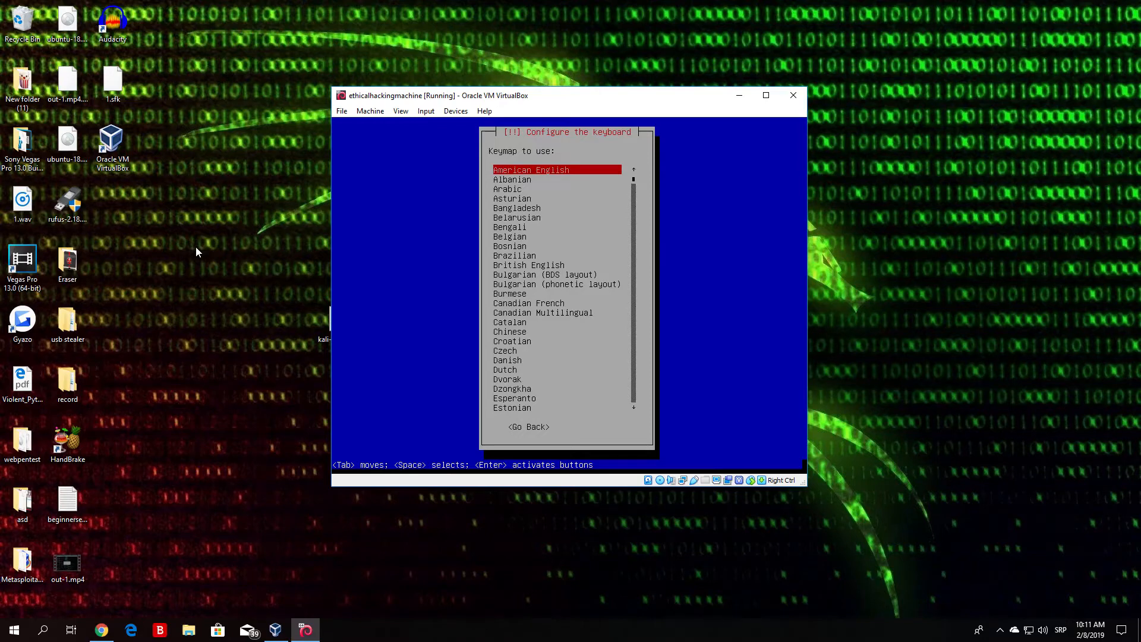
pyautogui.press('Return')
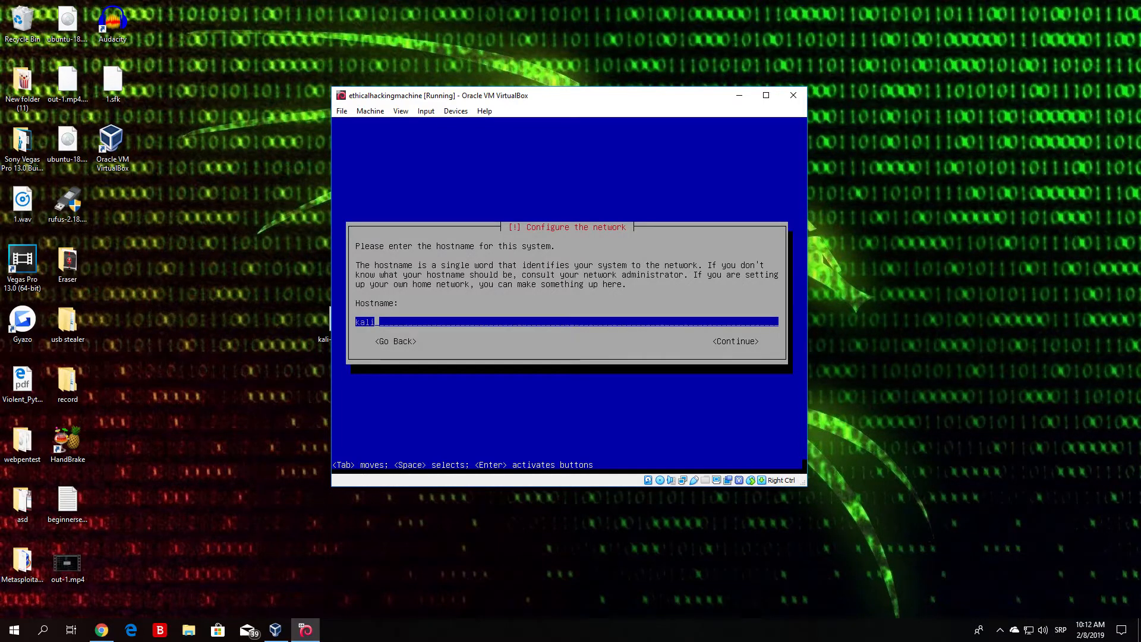
# Step: Set the system's hostname to kali and continue with the domain name left blank
pyautogui.press('BackSpace')
pyautogui.press('BackSpace')
pyautogui.press('BackSpace')
pyautogui.press('BackSpace')
pyautogui.write('kali')
pyautogui.press('Tab')
pyautogui.press('Return')
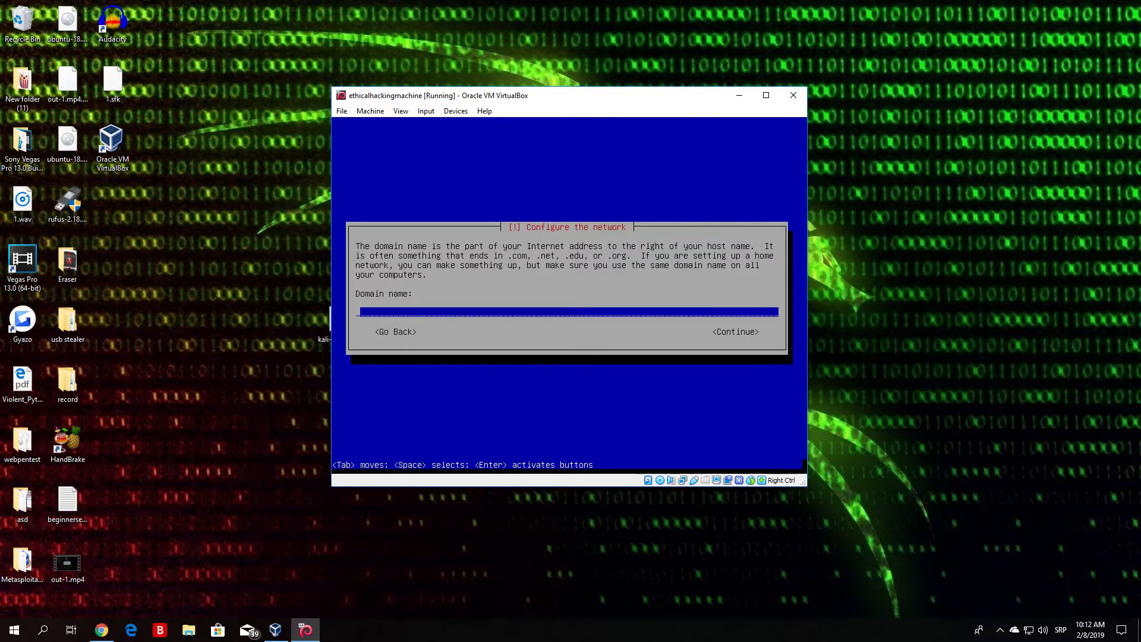
pyautogui.press('Tab')
pyautogui.press('Return')
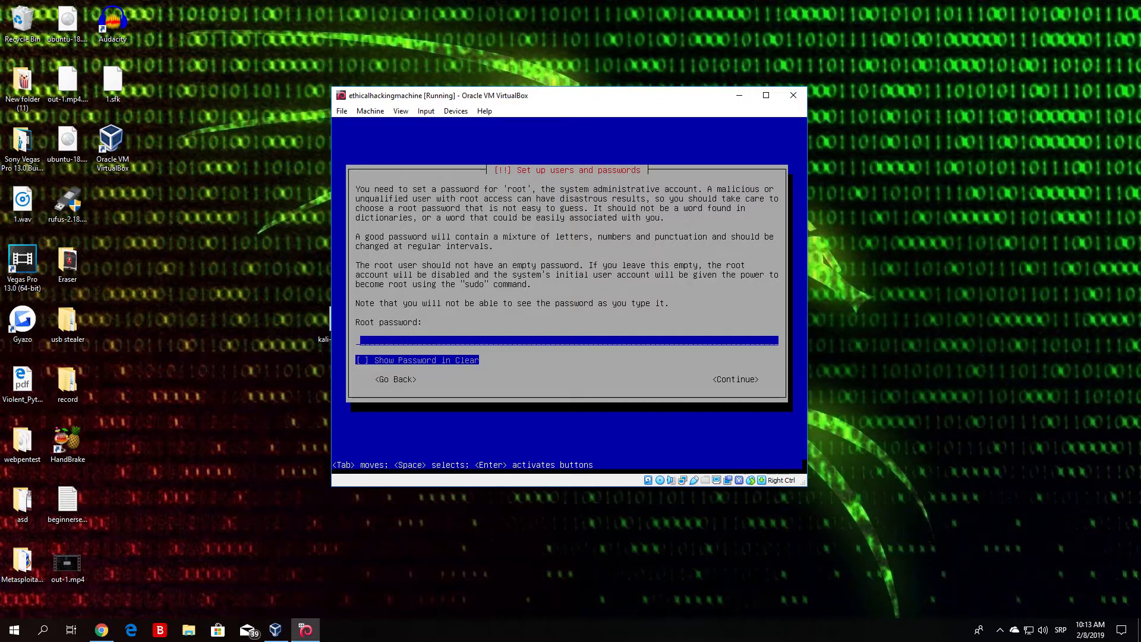
# Step: Enter the root password for the system administrative account and continue to its verification
pyautogui.write('********')
pyautogui.press('Tab')
pyautogui.press('Tab')
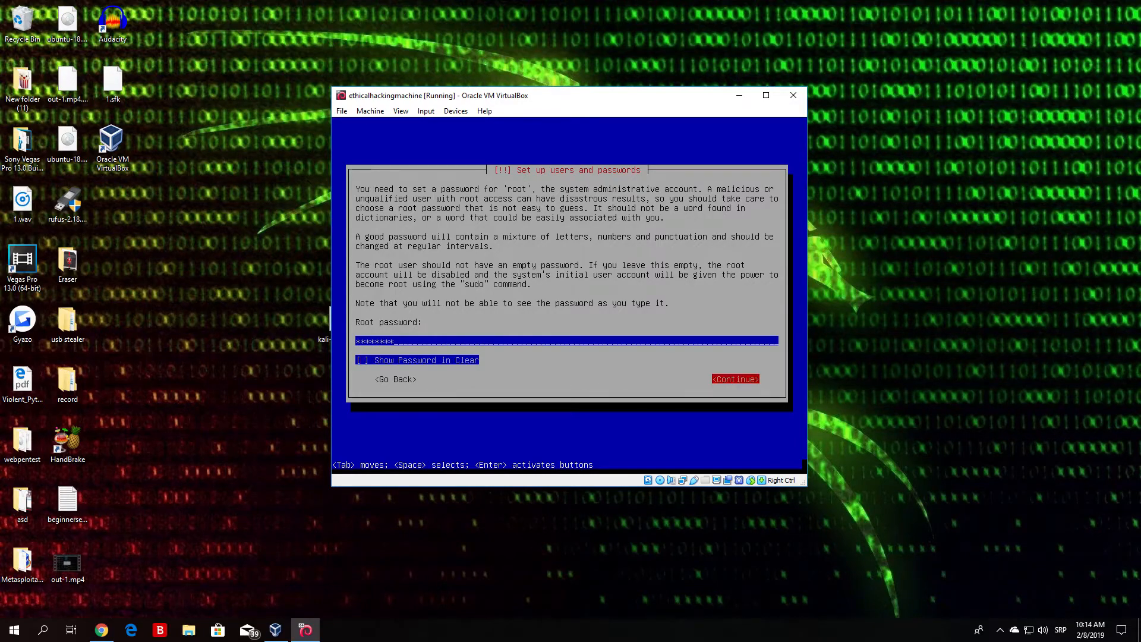
pyautogui.press('Return')
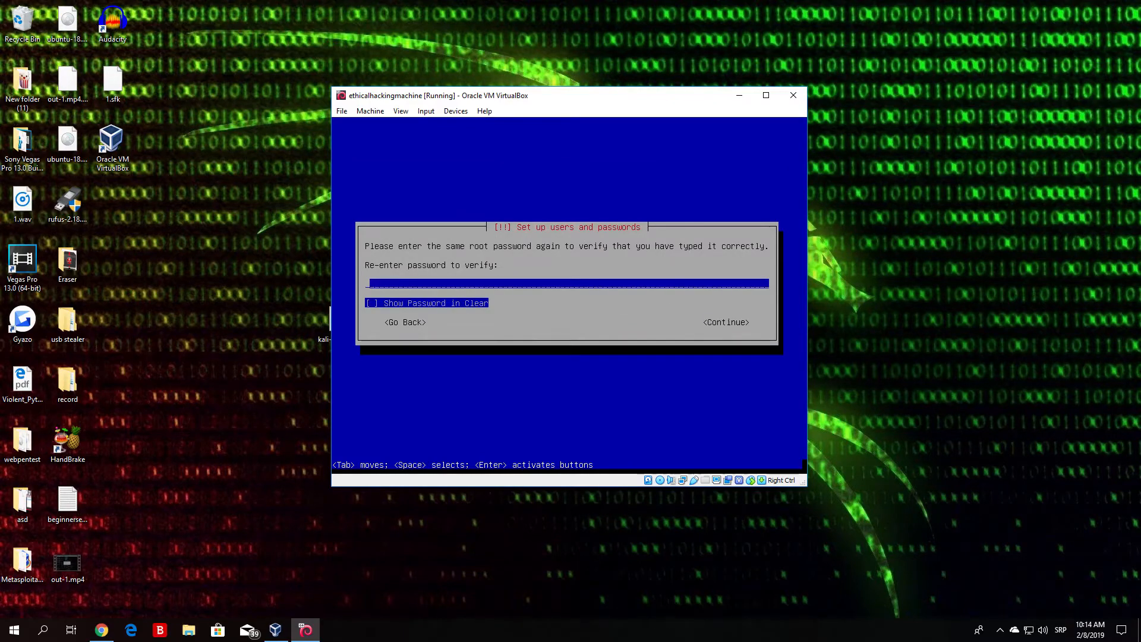
# Step: Re-enter the root password to verify it and continue to the clock configuration
pyautogui.write('********')
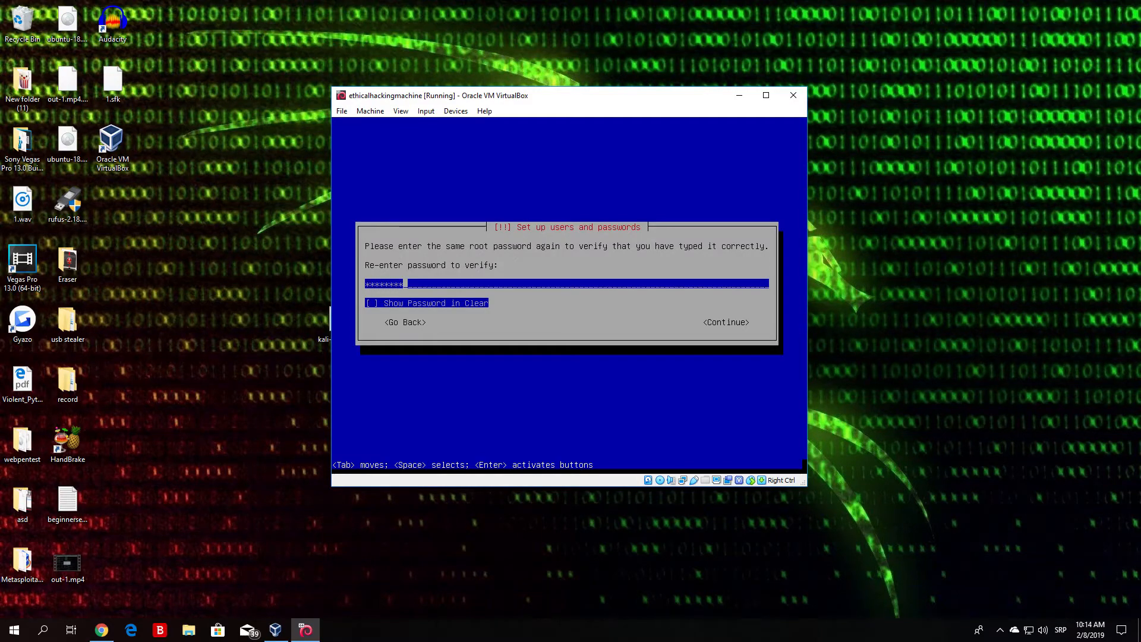
pyautogui.press('Tab')
pyautogui.press('Tab')
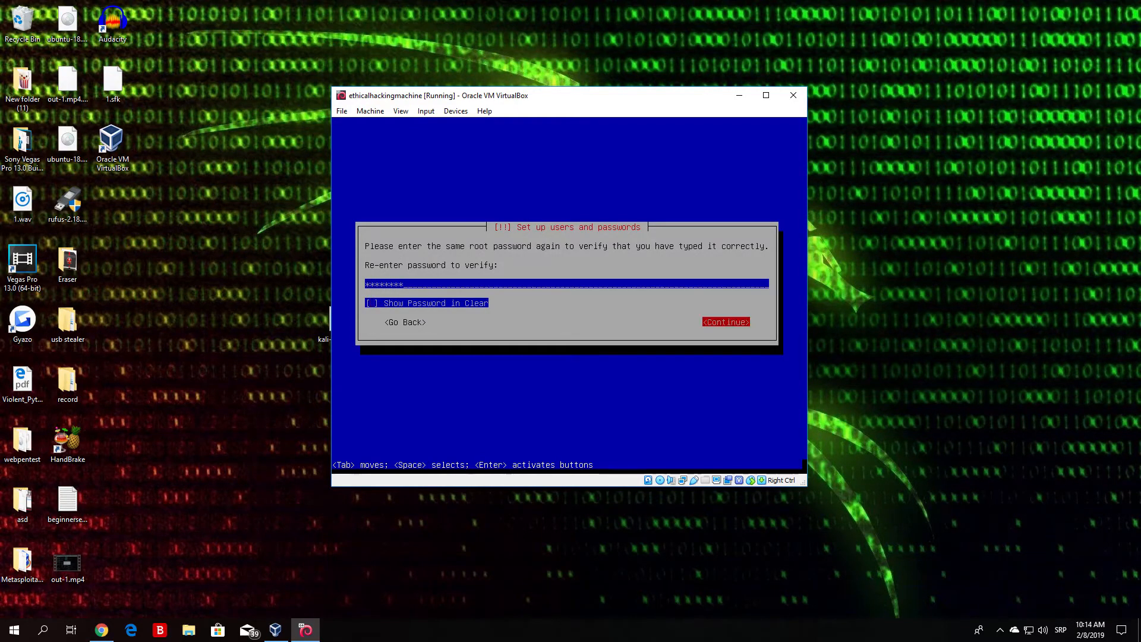
pyautogui.press('Return')
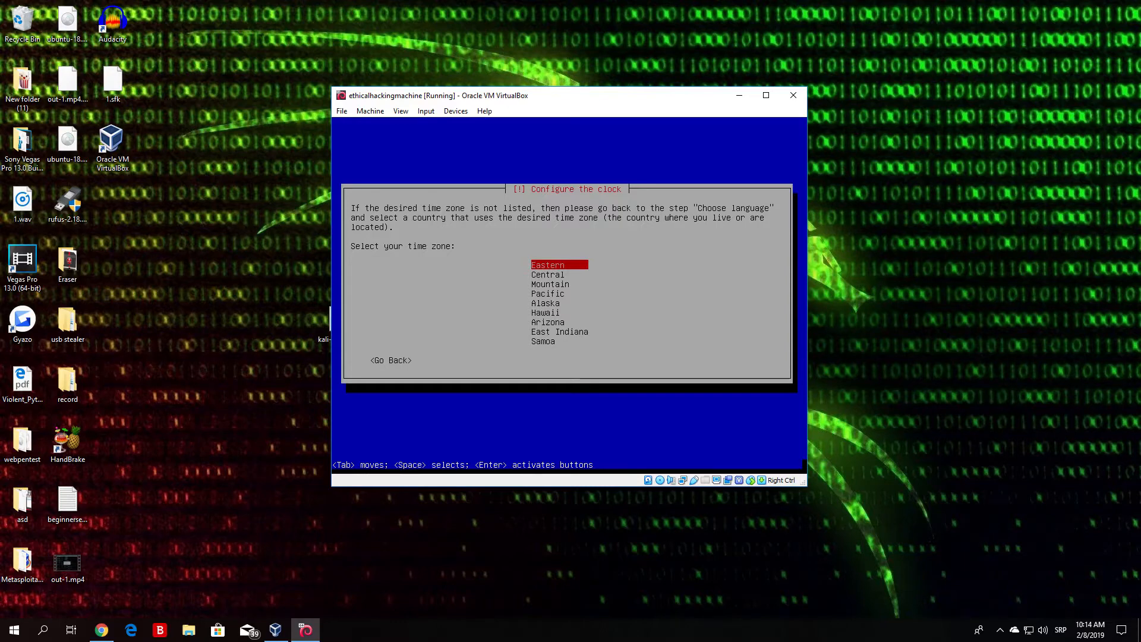
# Step: Set the time zone to Eastern
pyautogui.press('Down')
pyautogui.press('Down')
pyautogui.press('Down')
pyautogui.press('Up')
pyautogui.press('Up')
pyautogui.press('Up')
pyautogui.press('Return')
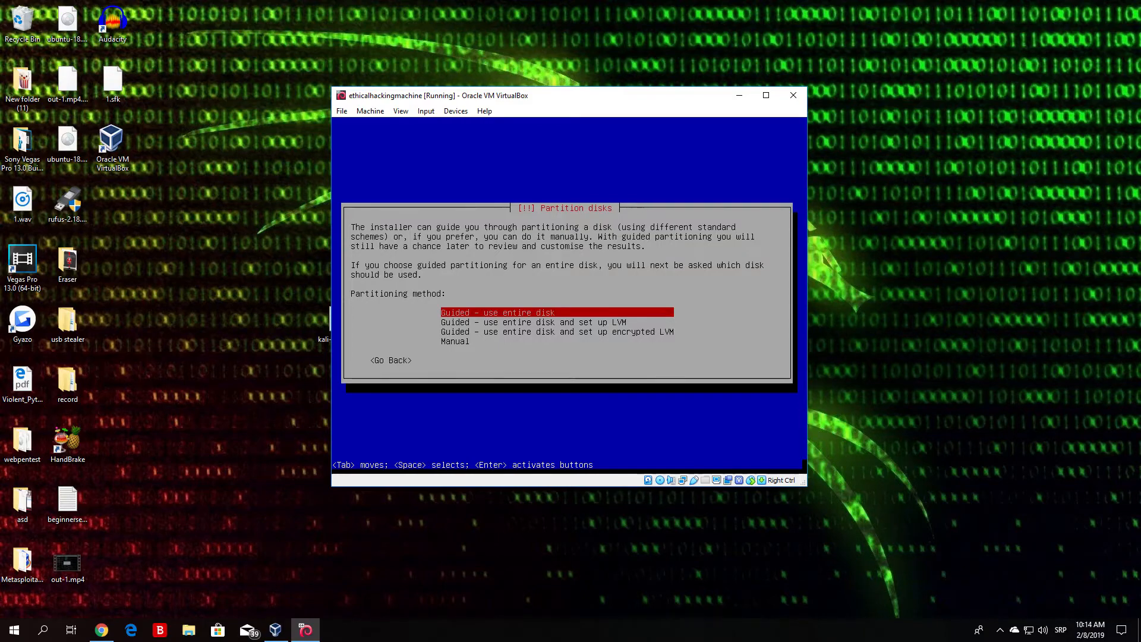
# Step: Review the partitioning methods and choose "Guided - use entire disk"
pyautogui.press('Down')
pyautogui.press('Down')
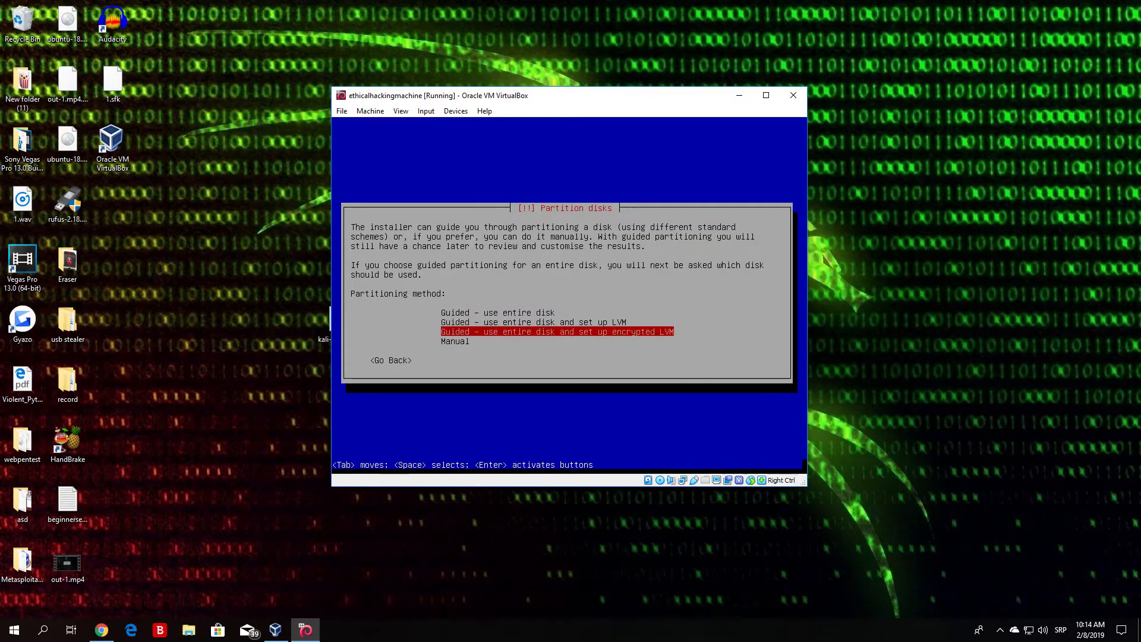
pyautogui.press('Up')
pyautogui.press('Up')
pyautogui.press('Down')
pyautogui.press('Down')
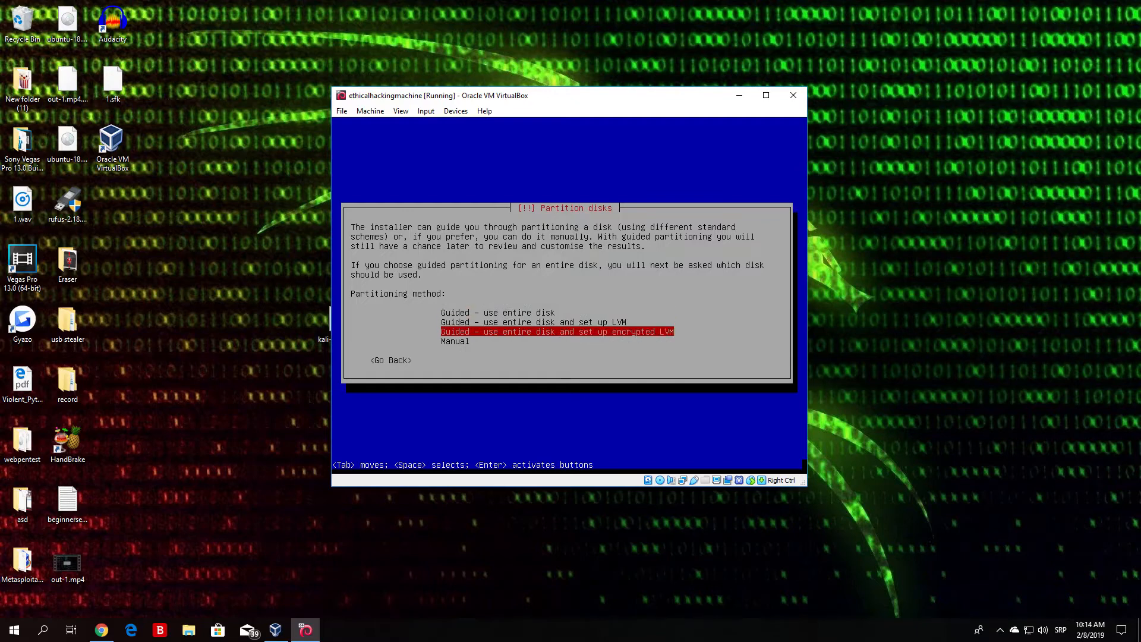
pyautogui.press('Down')
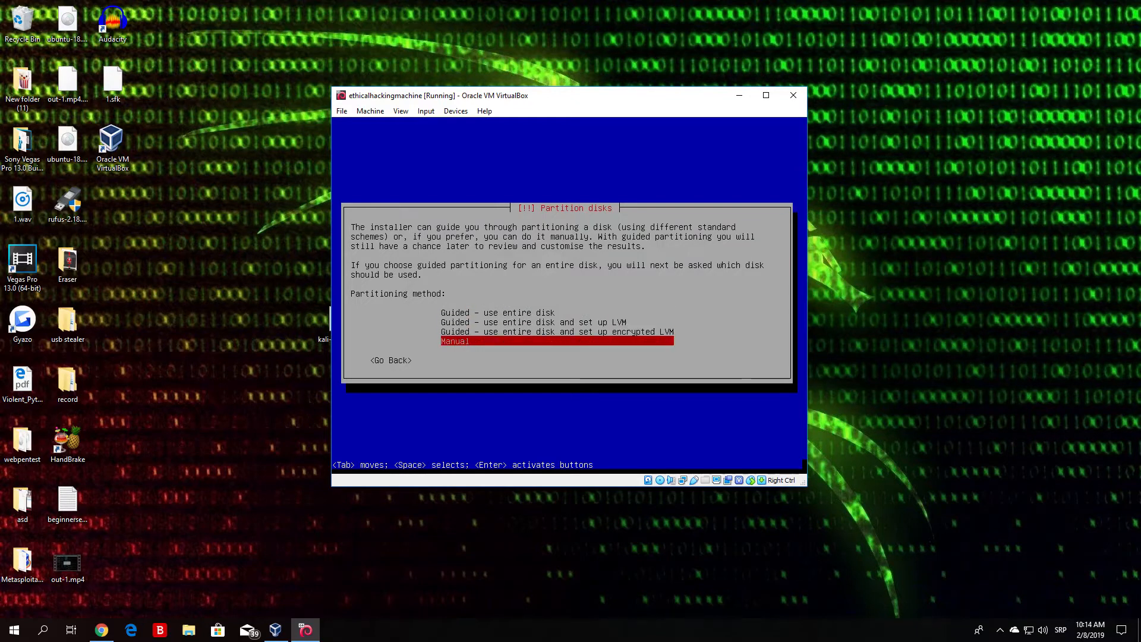
pyautogui.press('Up')
pyautogui.press('Up')
pyautogui.press('Up')
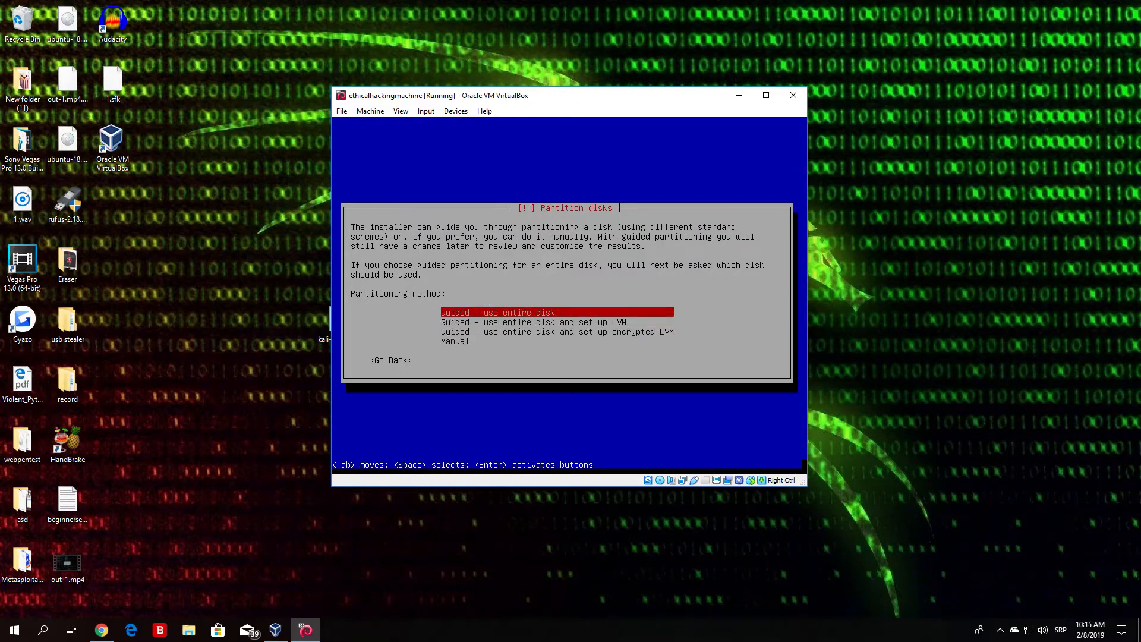
pyautogui.press('Return')
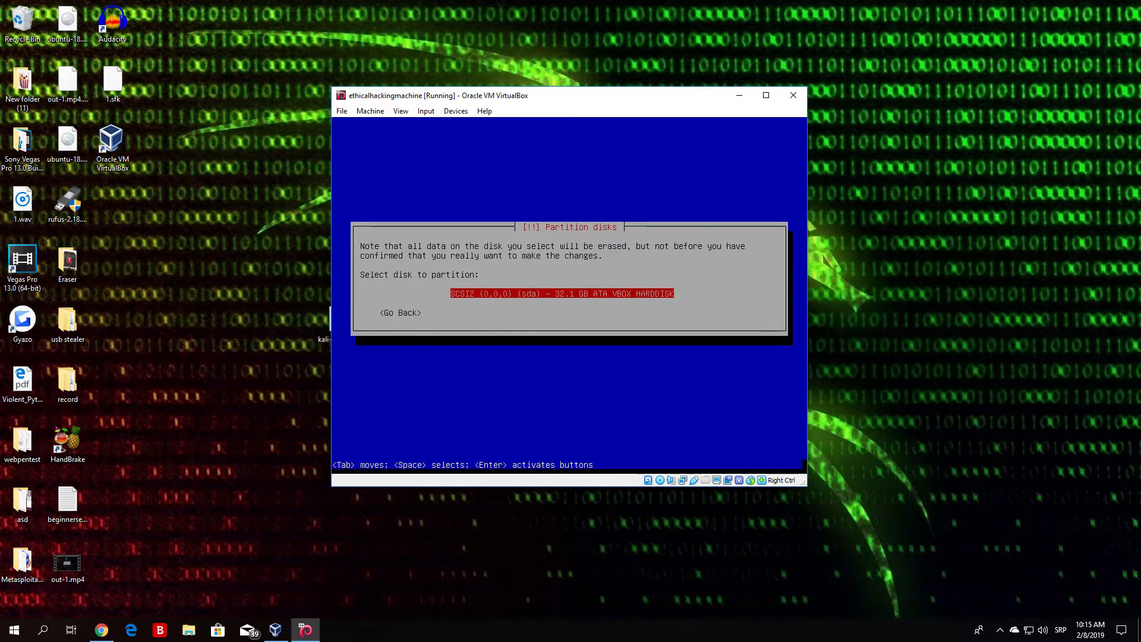
# Step: Select the SCSI2 (sda) VBOX HARDDISK for partitioning with the "All files in one partition" scheme
pyautogui.press('Return')
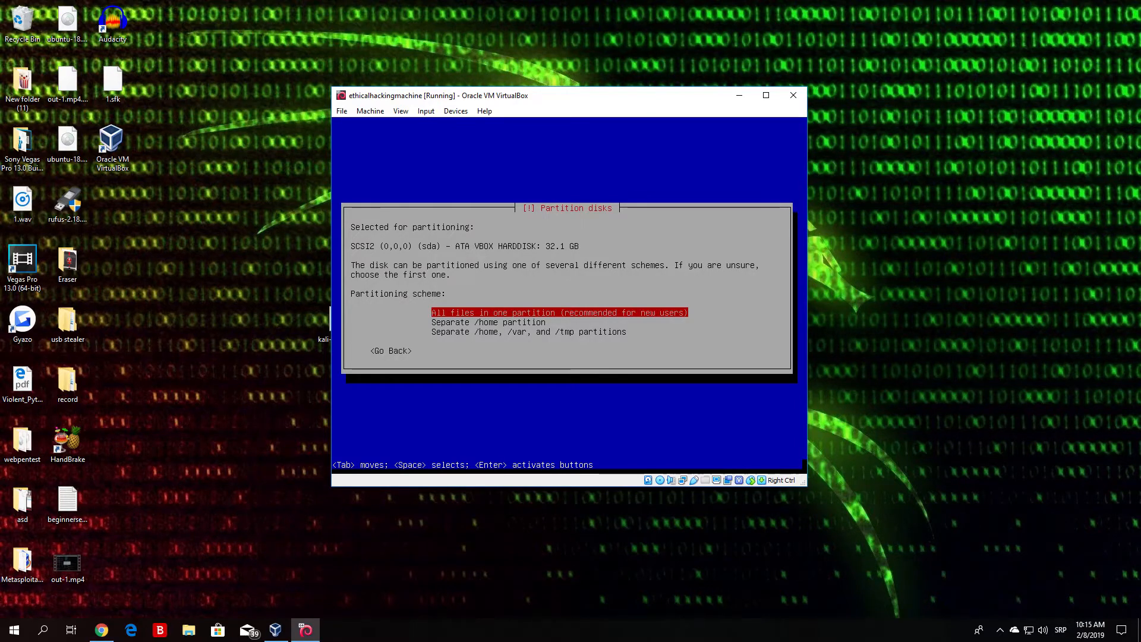
pyautogui.press('Down')
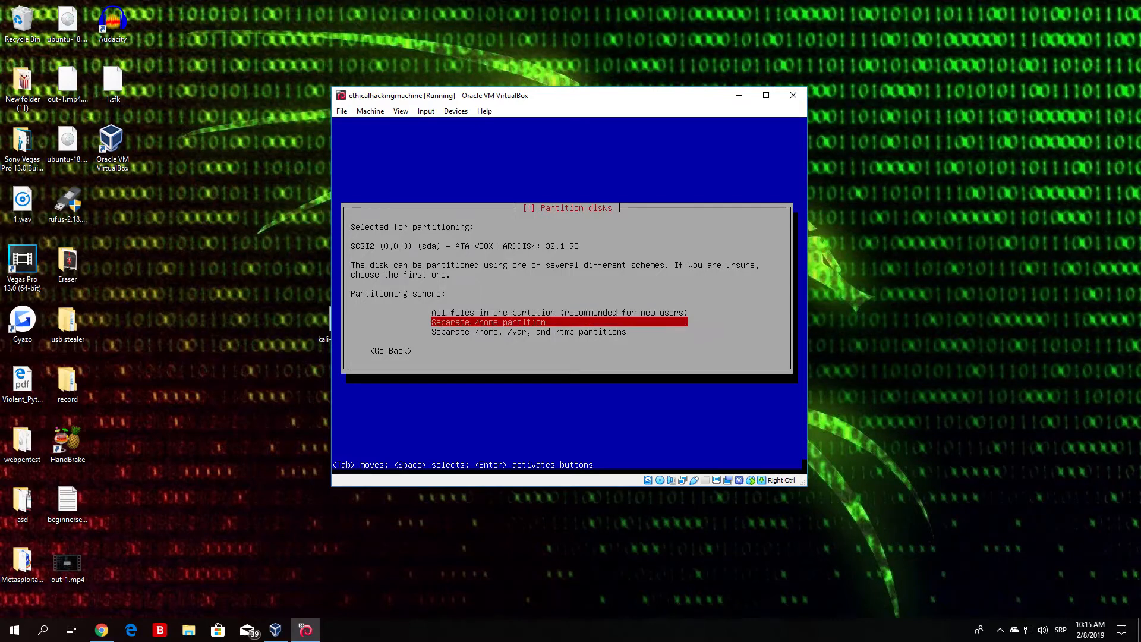
pyautogui.press('Up')
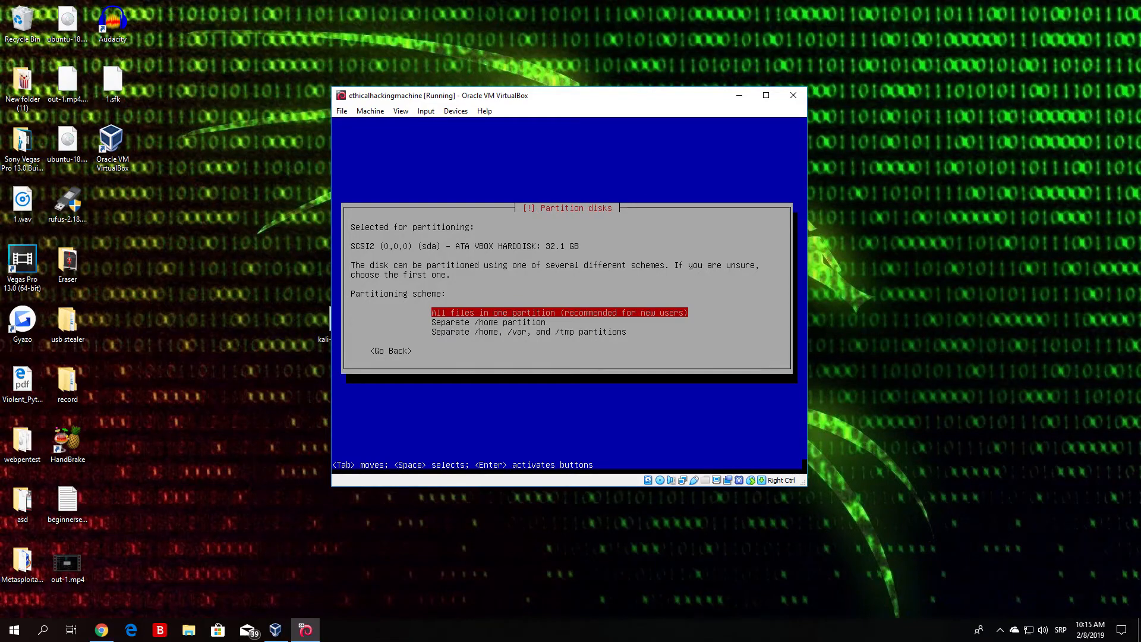
pyautogui.press('Return')
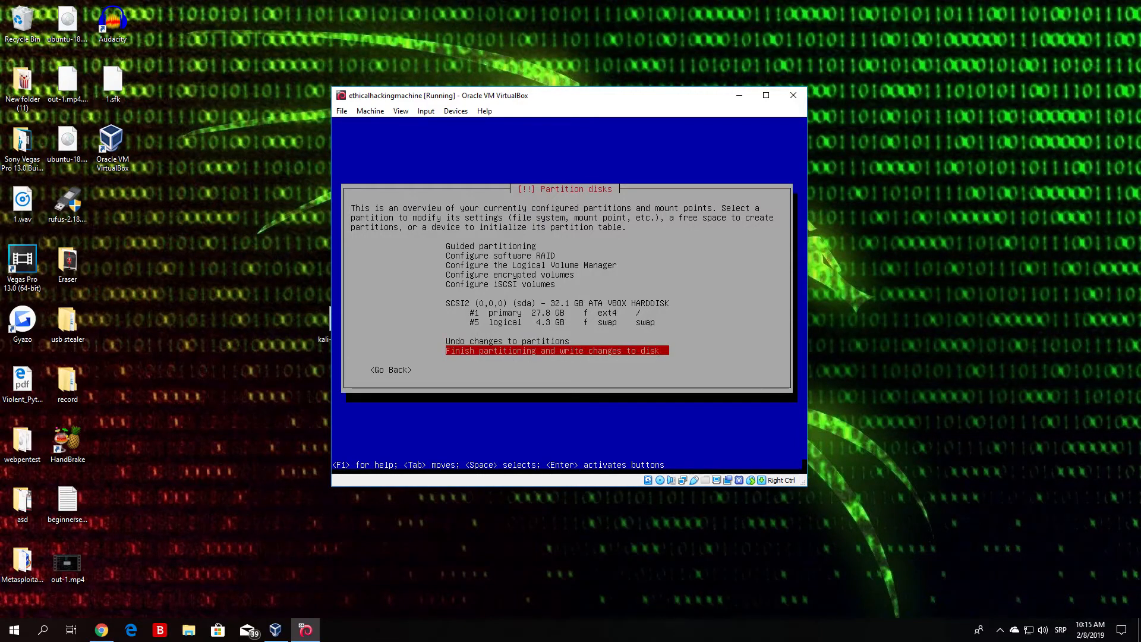
# Step: Finish partitioning and agree to write the changes to the disk
pyautogui.press('Up')
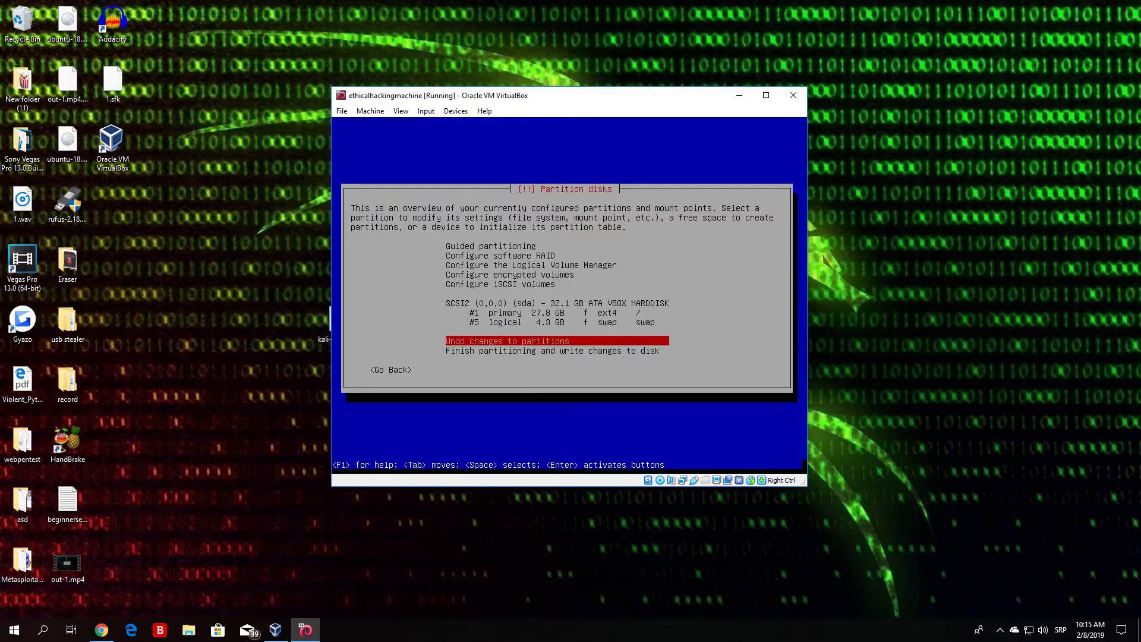
pyautogui.press('Down')
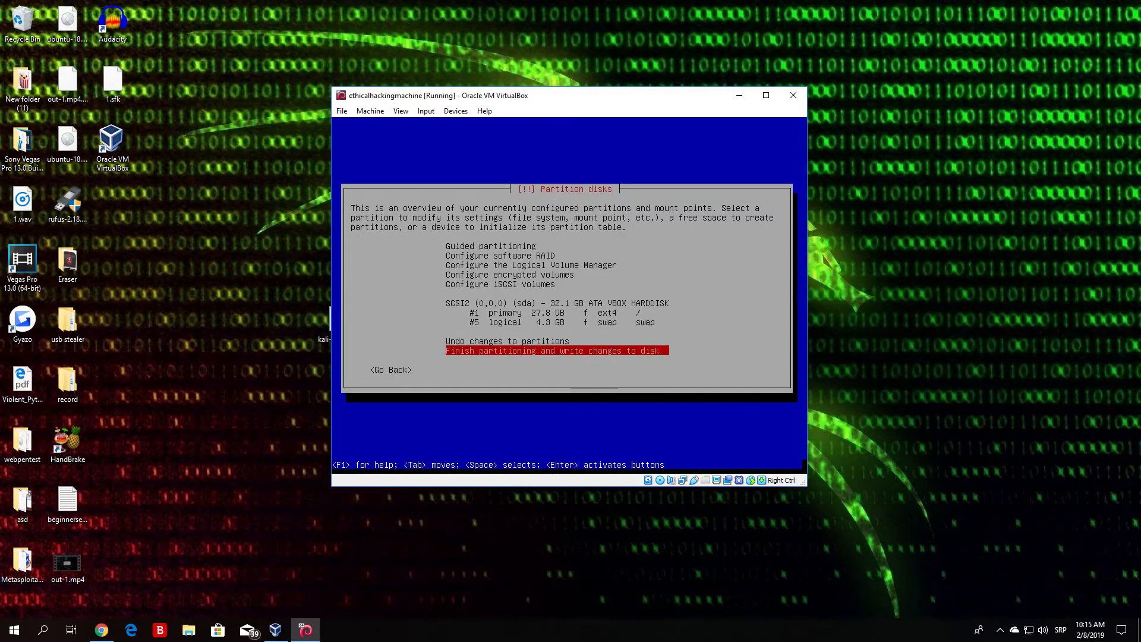
pyautogui.press('Return')
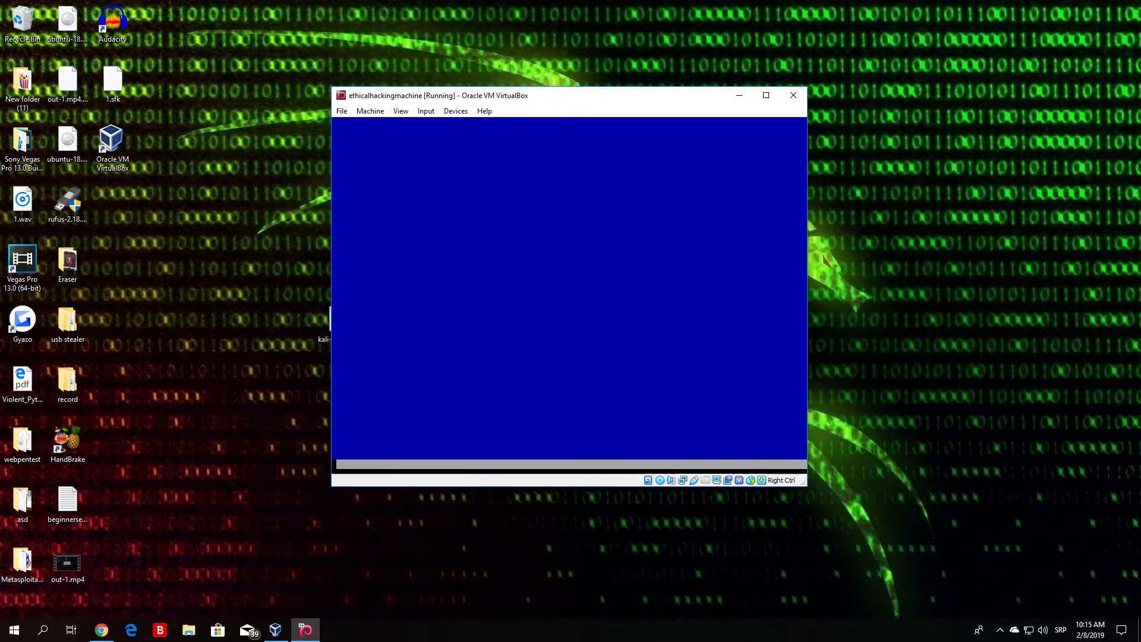
pyautogui.press('Tab')
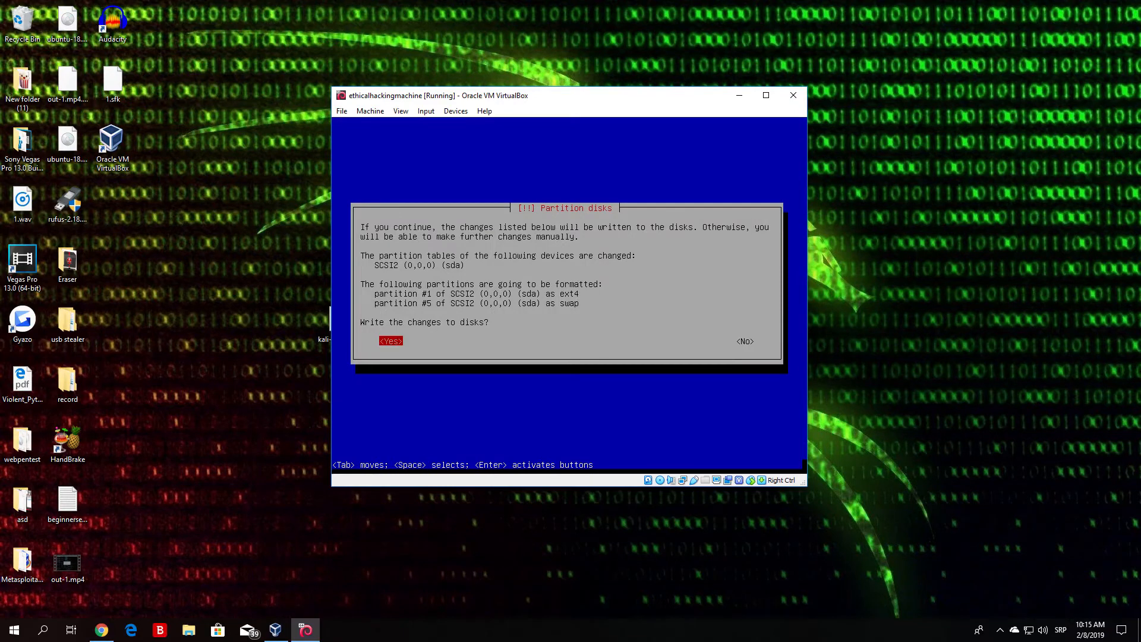
pyautogui.press('Tab')
pyautogui.press('Tab')
pyautogui.press('Return')
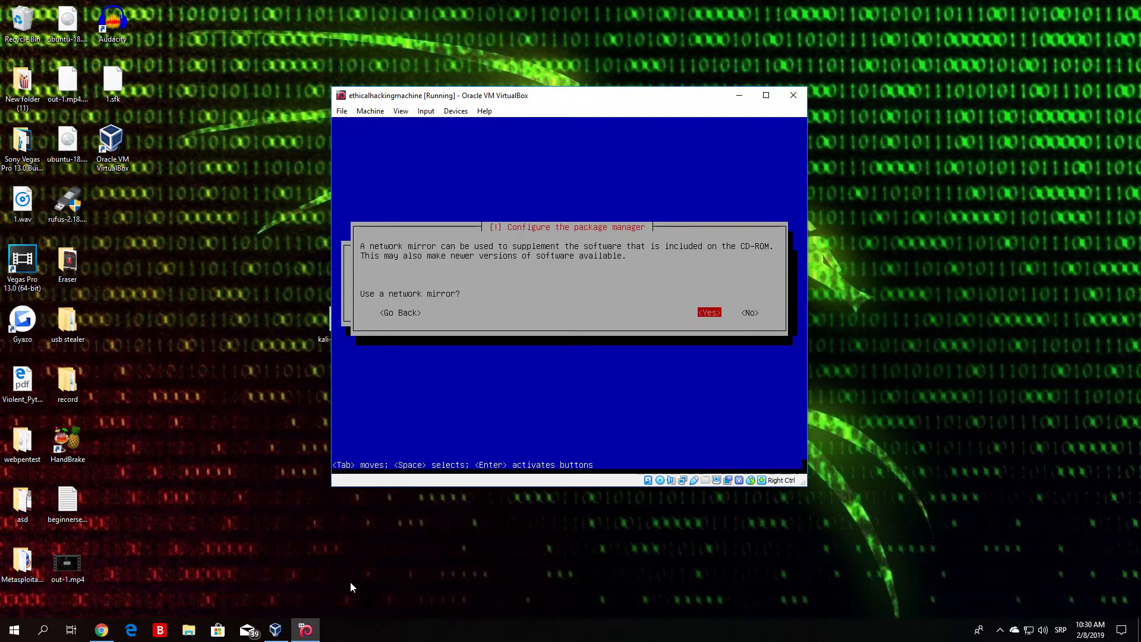
# Step: Enable a network mirror for the package manager and continue with the HTTP proxy information left blank
pyautogui.press('Return')
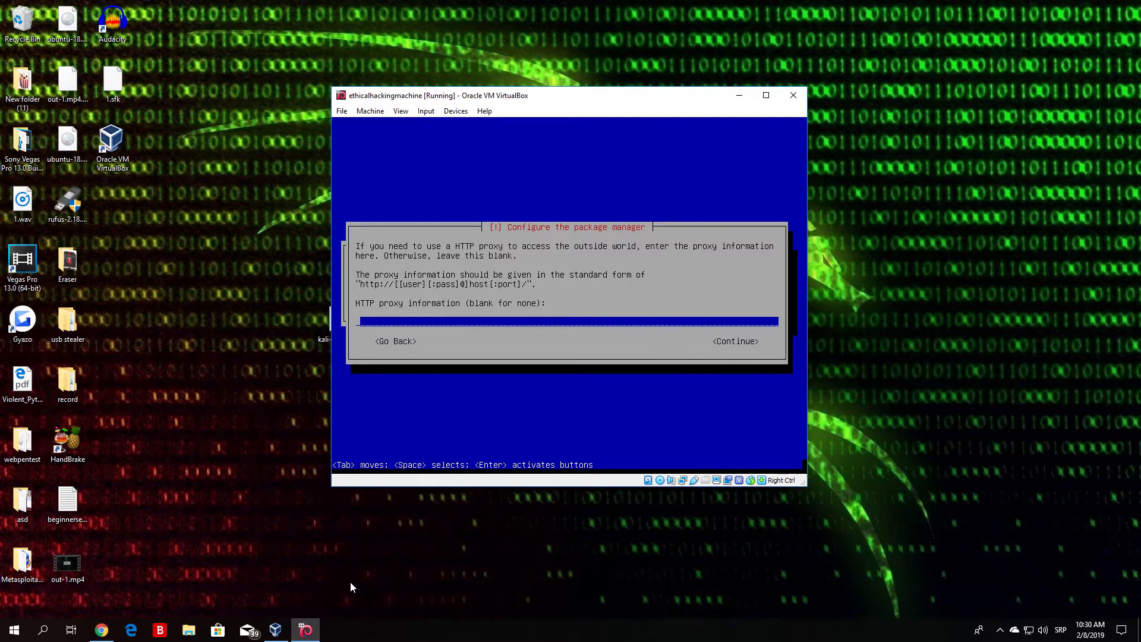
pyautogui.press('Tab')
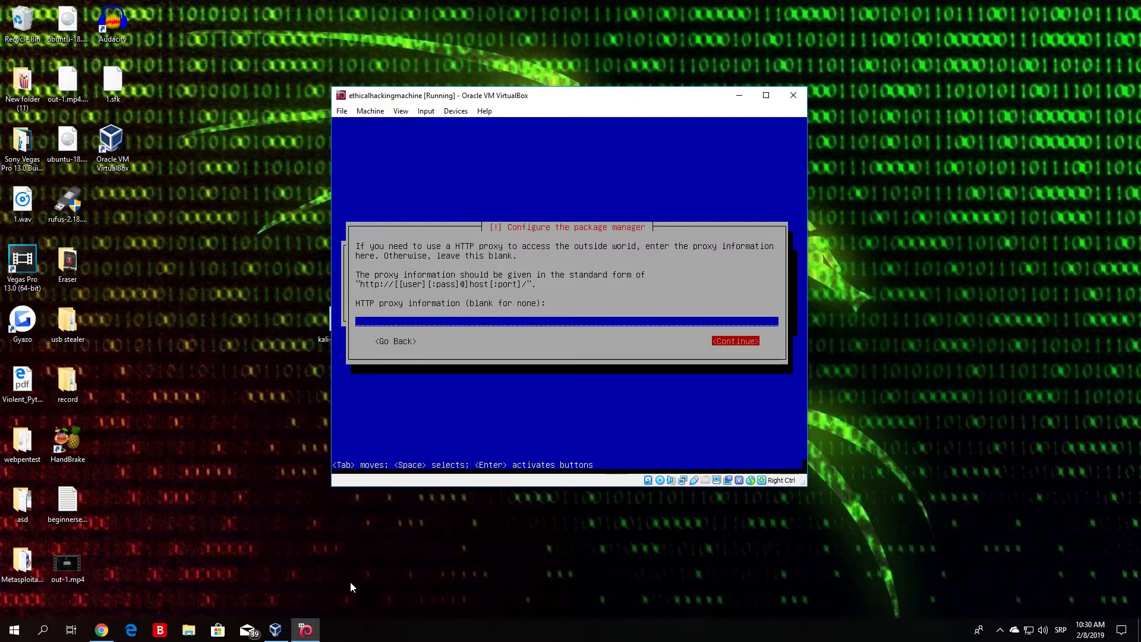
pyautogui.press('Return')
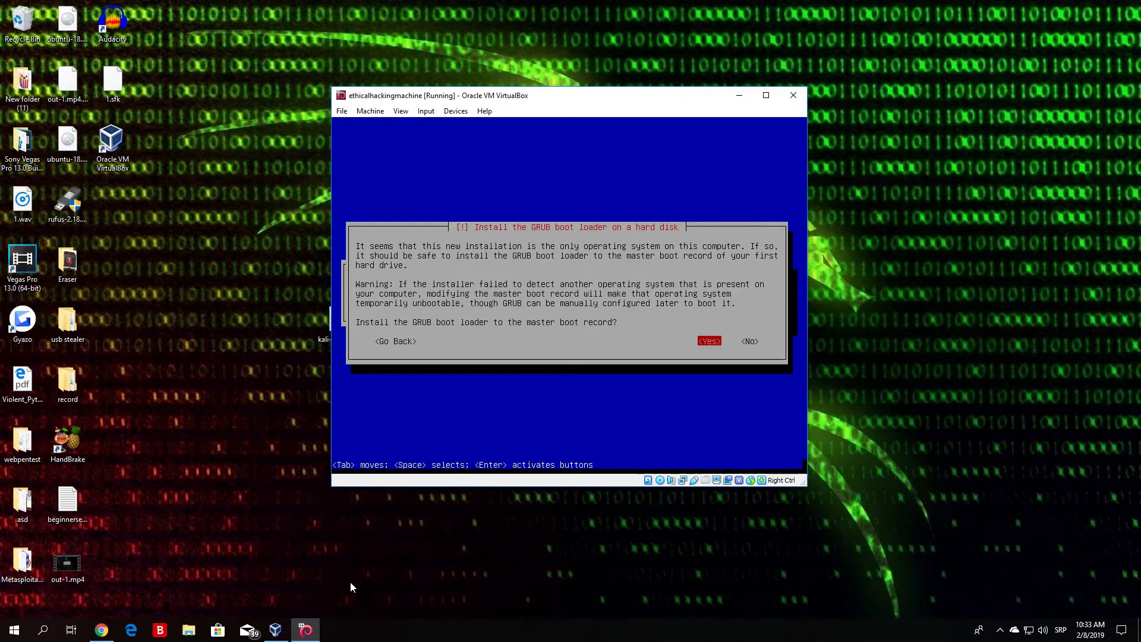
# Step: Agree to install the GRUB boot loader to the master boot record and choose /dev/sda as its device
pyautogui.press('Tab')
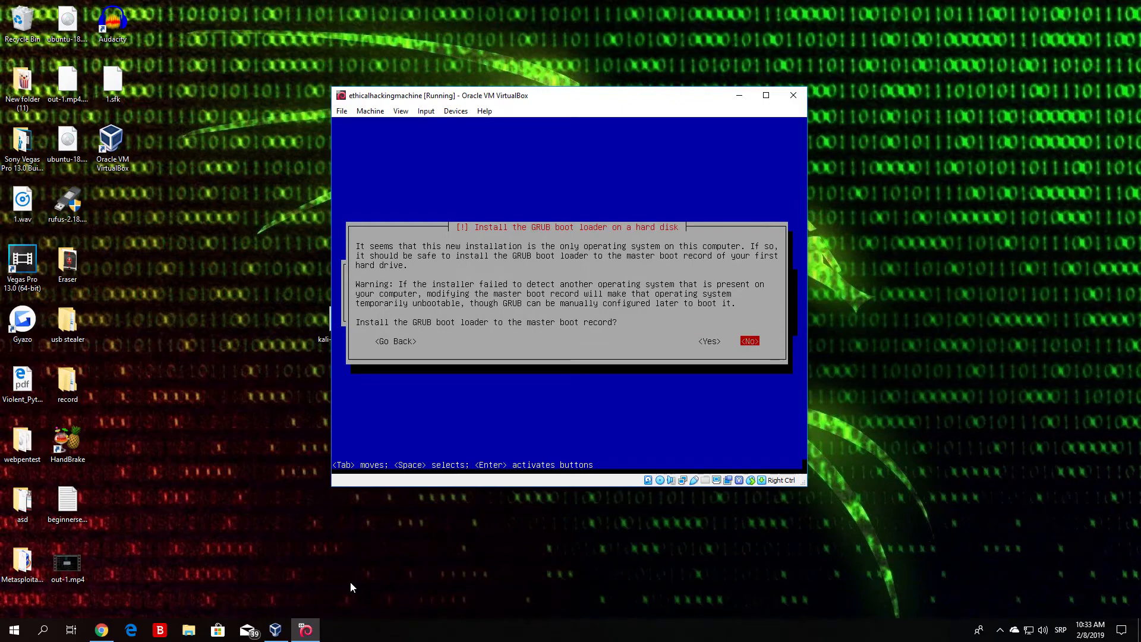
pyautogui.hotkey('shift', 'Tab')
pyautogui.press('Return')
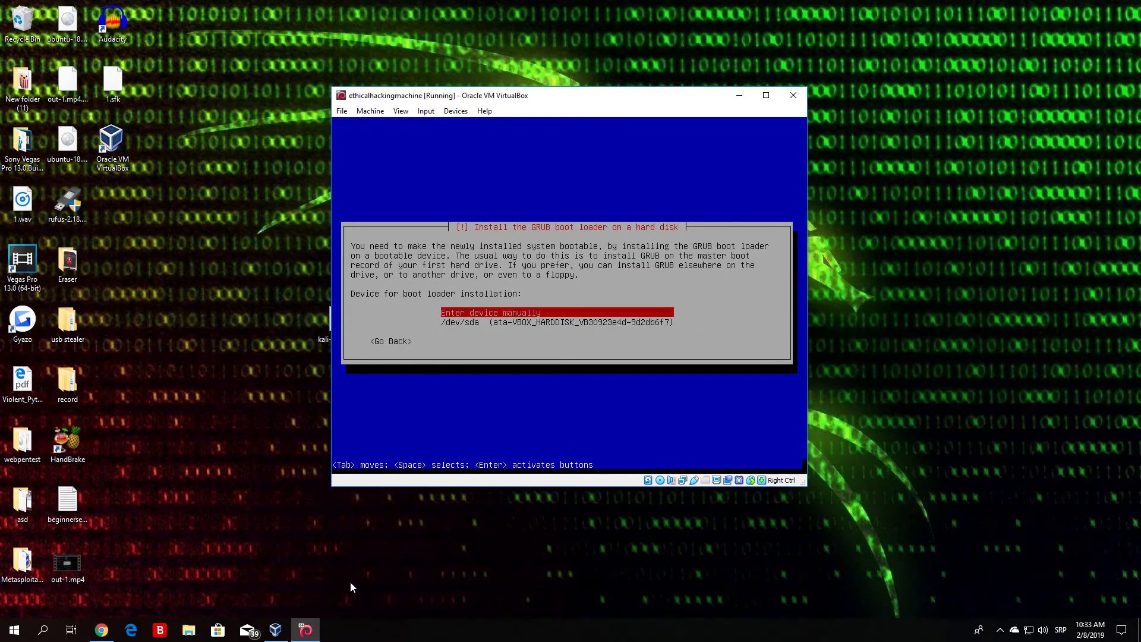
pyautogui.press('Down')
pyautogui.press('Up')
pyautogui.press('Down')
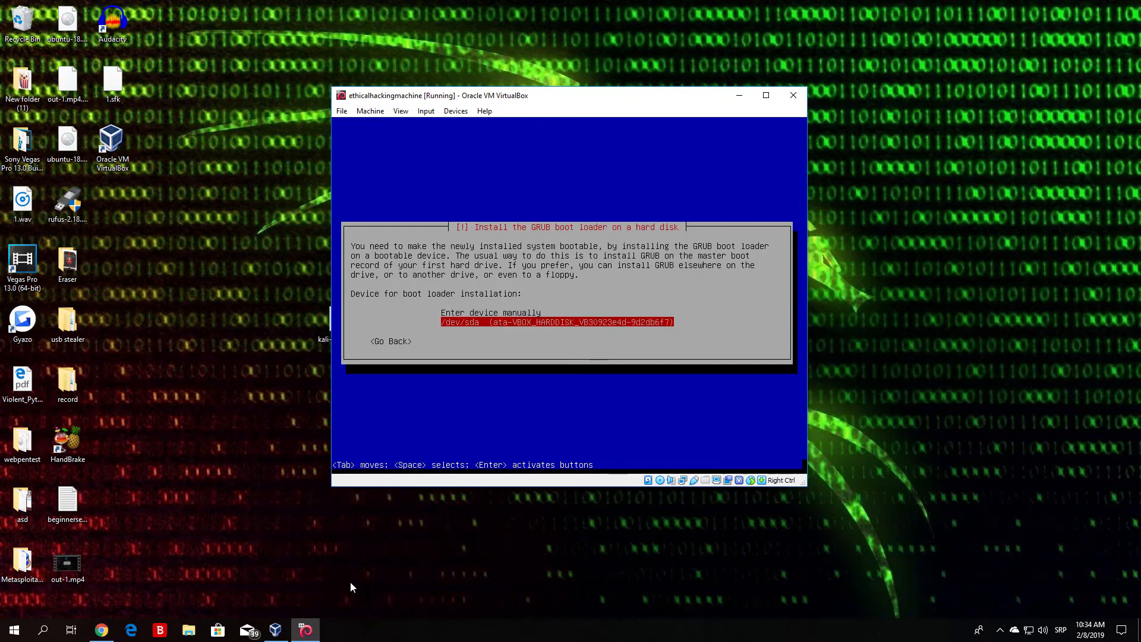
pyautogui.press('Return')
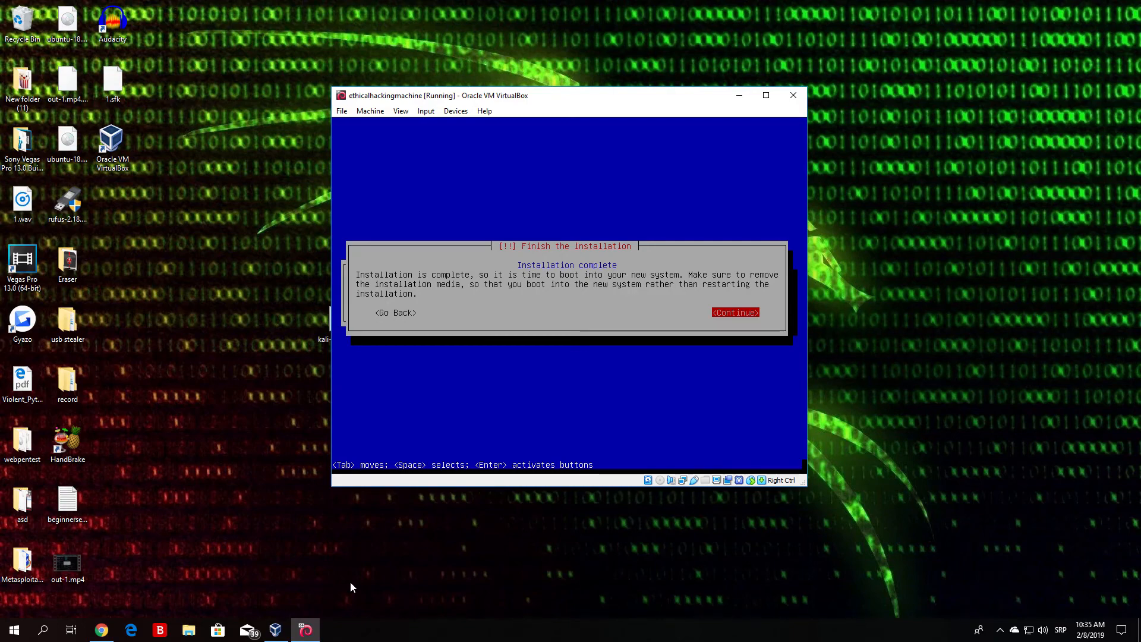
# Step: Finish the installation and continue to boot into the new system
pyautogui.press('Tab')
pyautogui.press('Tab')
pyautogui.press('Return')
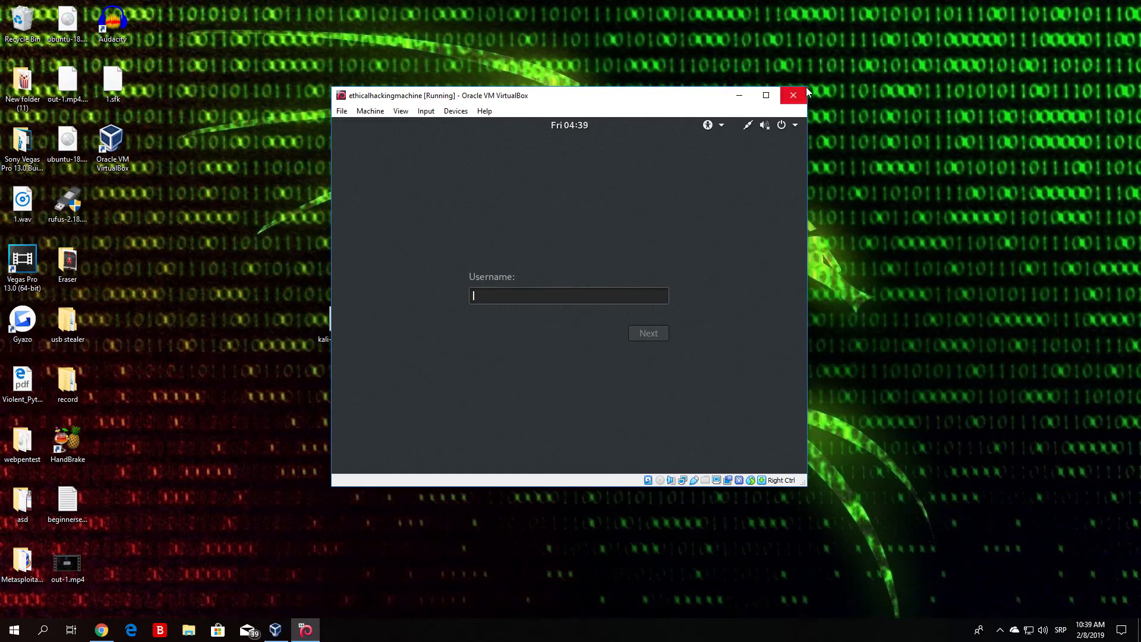
# Step: Enlarge the virtual machine window and maximize it to fill the host screen
pyautogui.moveTo(814, 162); pyautogui.dragTo(1054, 161)
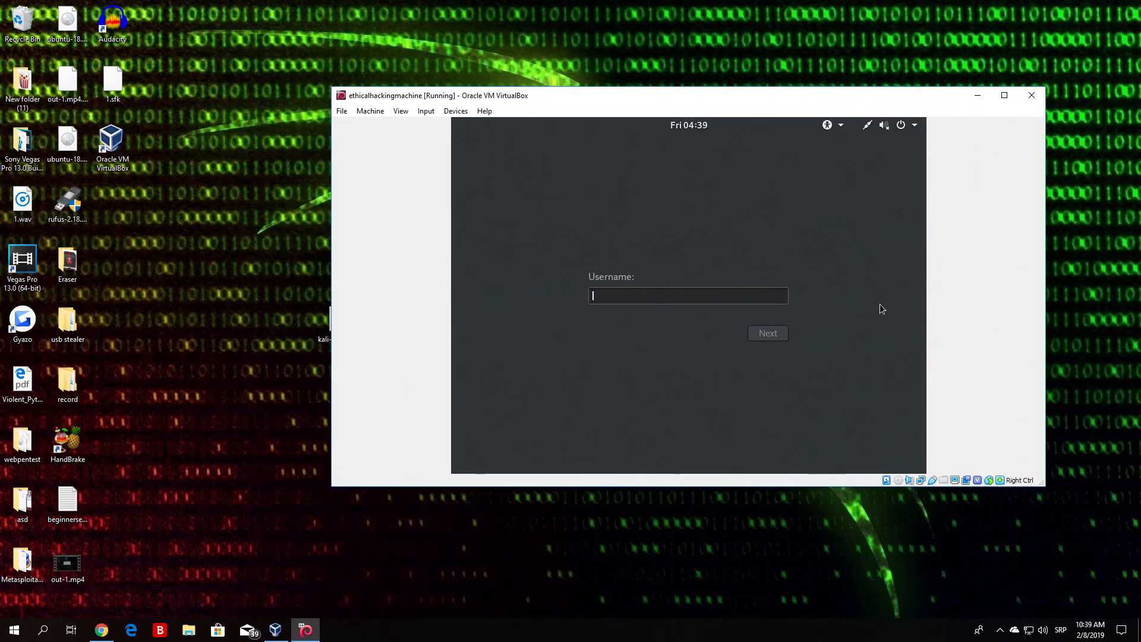
pyautogui.moveTo(330, 485); pyautogui.dragTo(129, 620)
pyautogui.click(1011, 12)
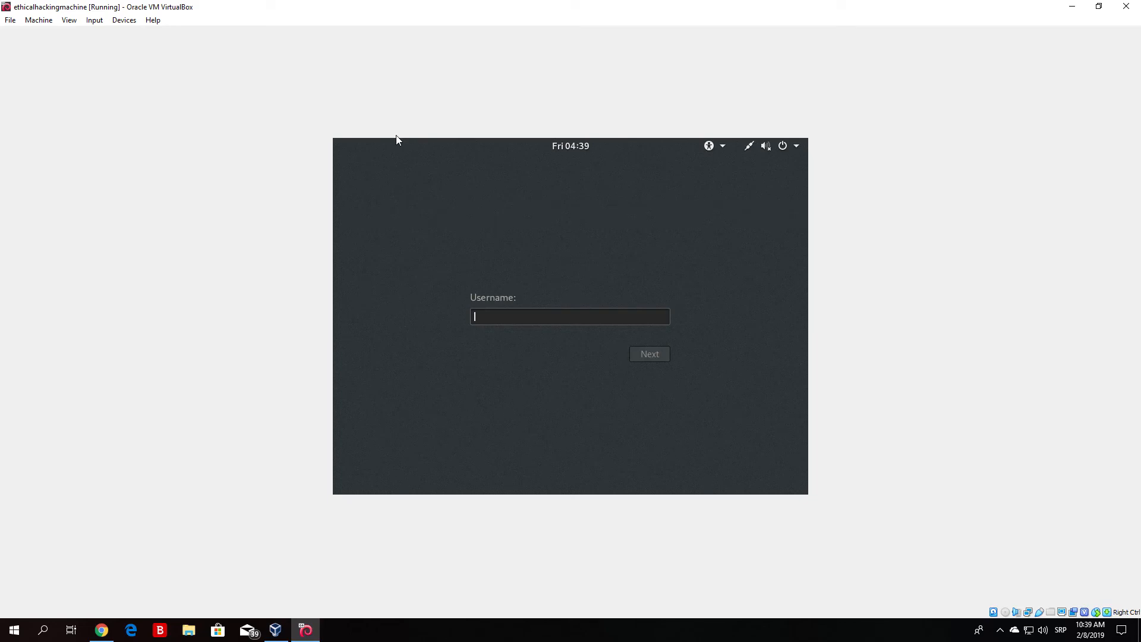
# Step: Sign in to Kali Linux with the username root and the root account password
pyautogui.write('root')
pyautogui.press('Return')
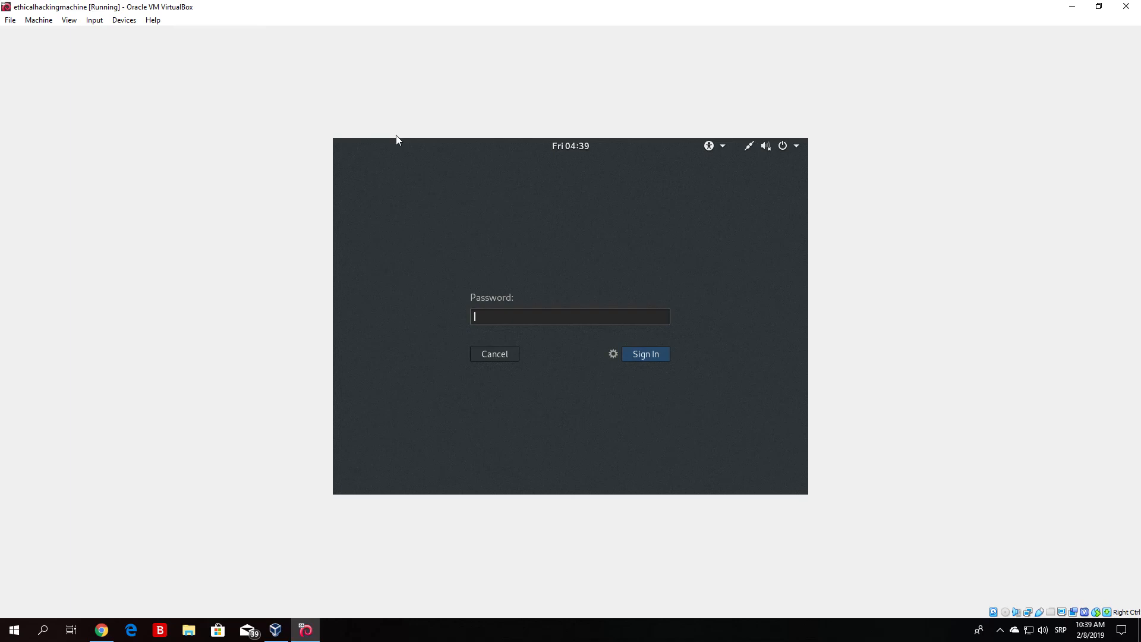
pyautogui.write('••••••••')
pyautogui.press('Return')
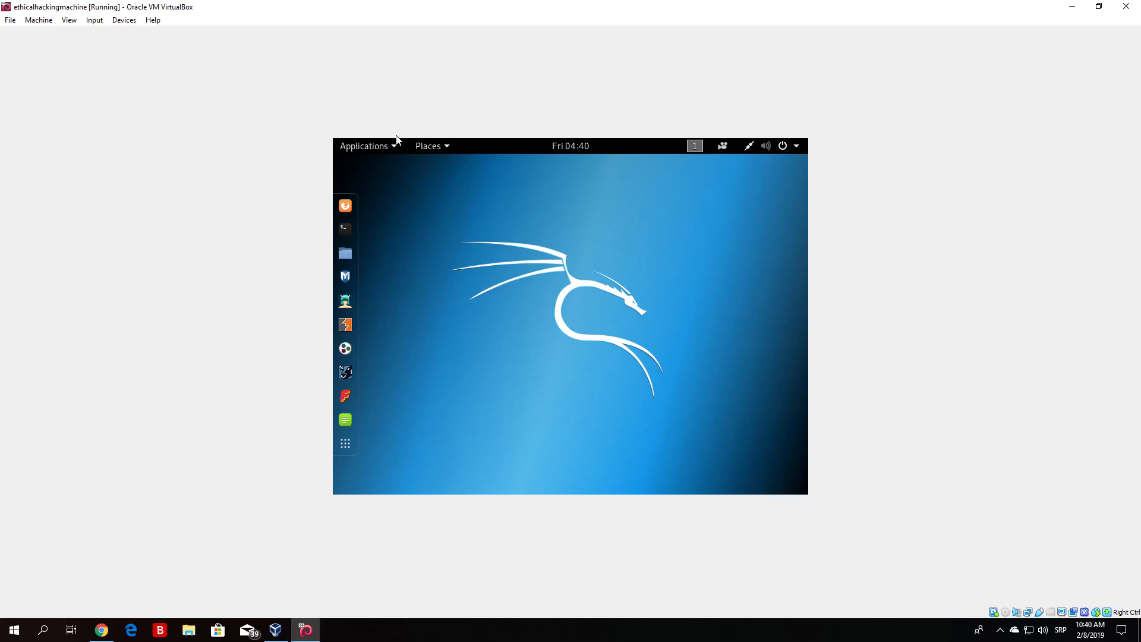
# Step: Open a terminal from the Kali desktop and move its window slightly lower
pyautogui.click(346, 229)
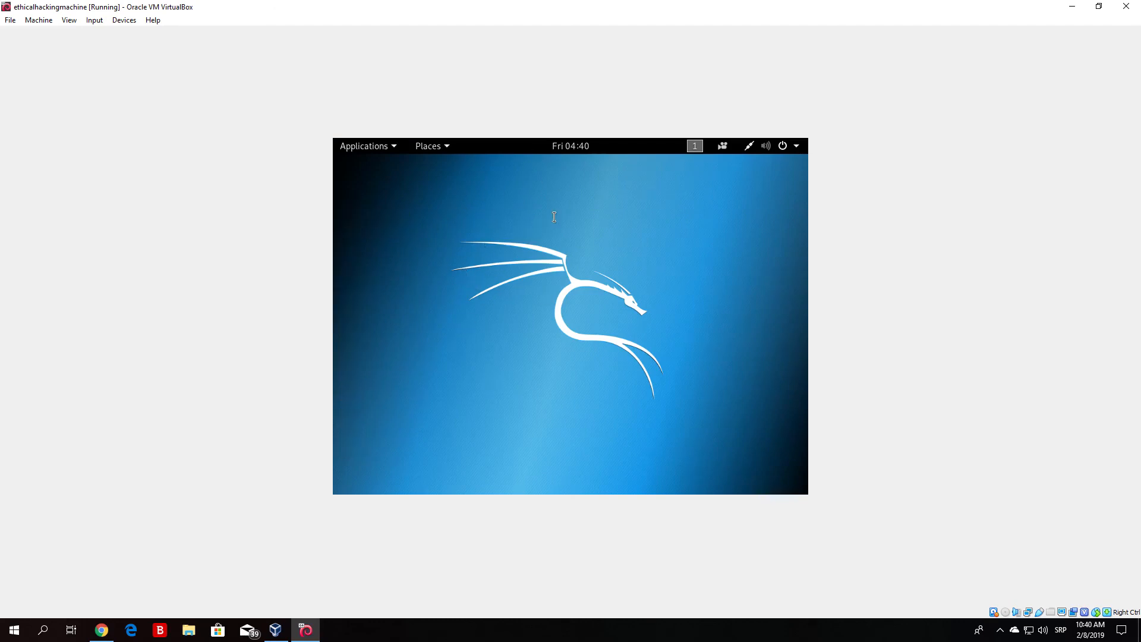
pyautogui.moveTo(560, 180); pyautogui.dragTo(579, 193)
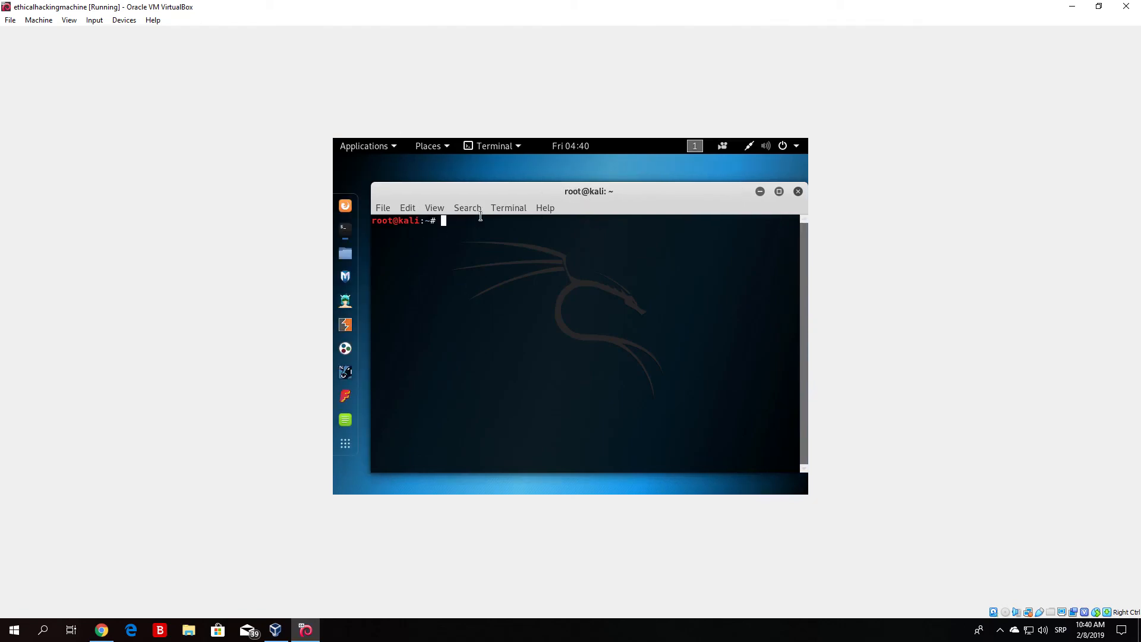
pyautogui.moveTo(523, 191); pyautogui.dragTo(521, 215)
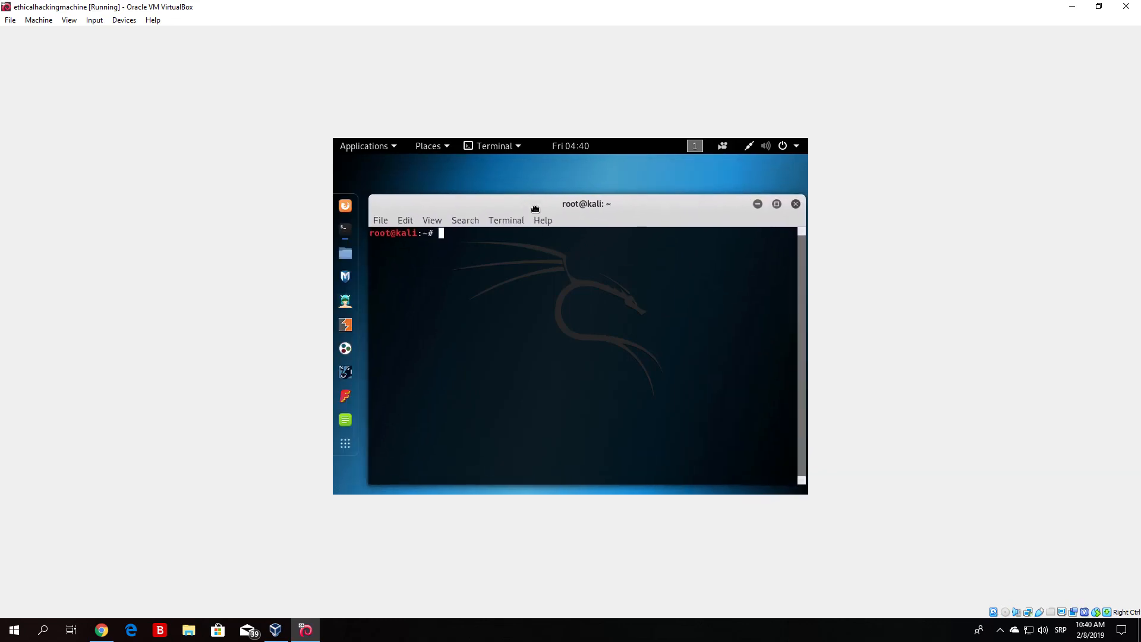